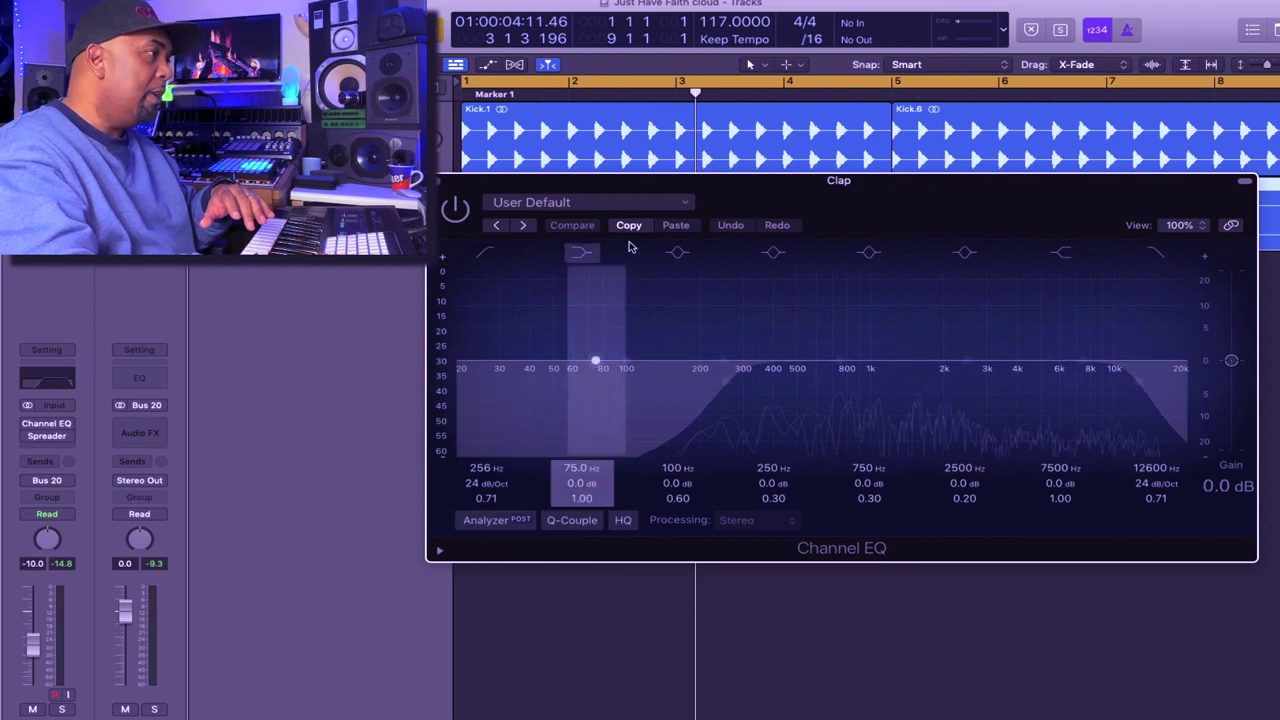
- Examine the Clap track's Spreader settings alongside its Channel EQ, and close both plug-in windows
{"action": "left_click_drag", "start_coordinate": [778, 180], "coordinate": [749, 126]}
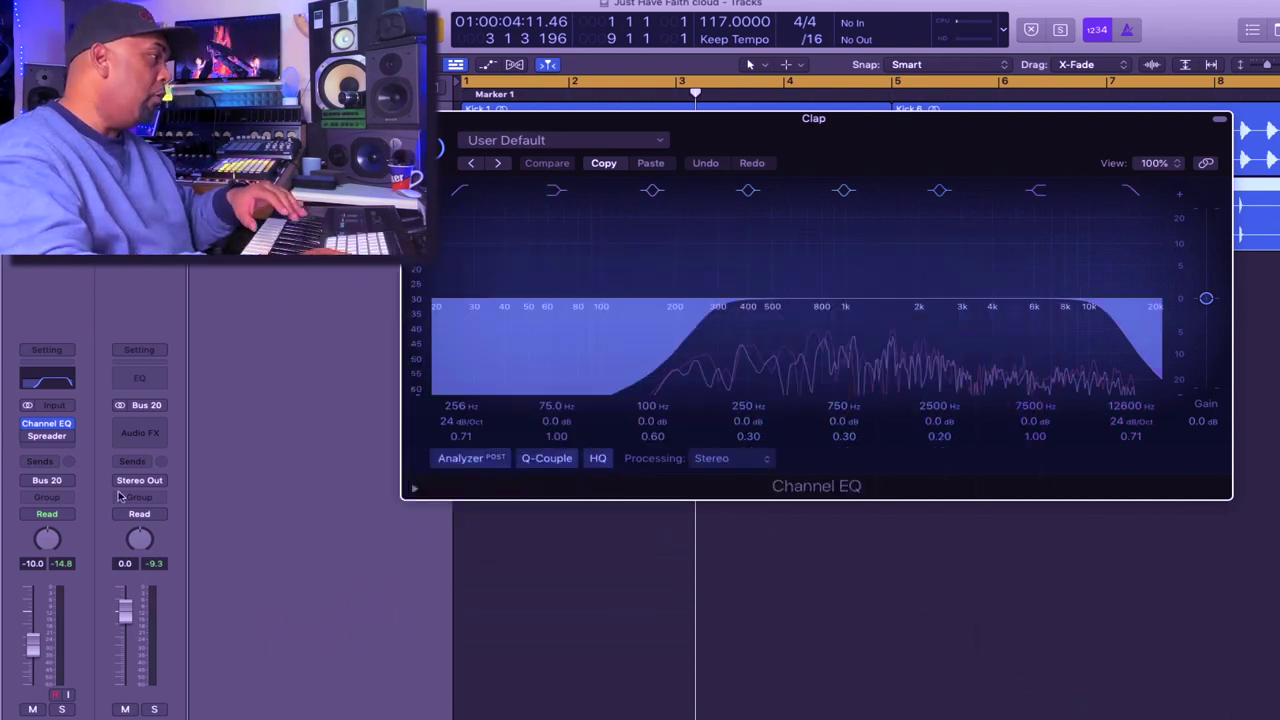
{"action": "left_click", "coordinate": [48, 436]}
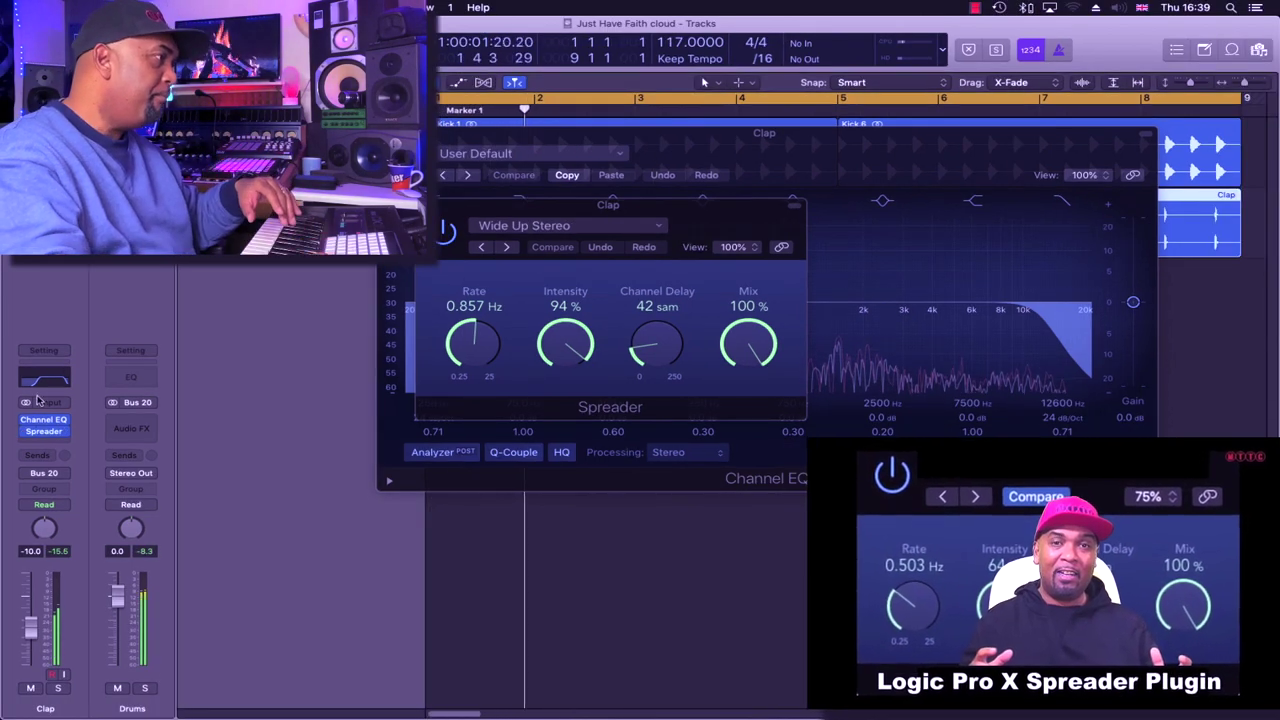
{"action": "key", "text": "super+w"}
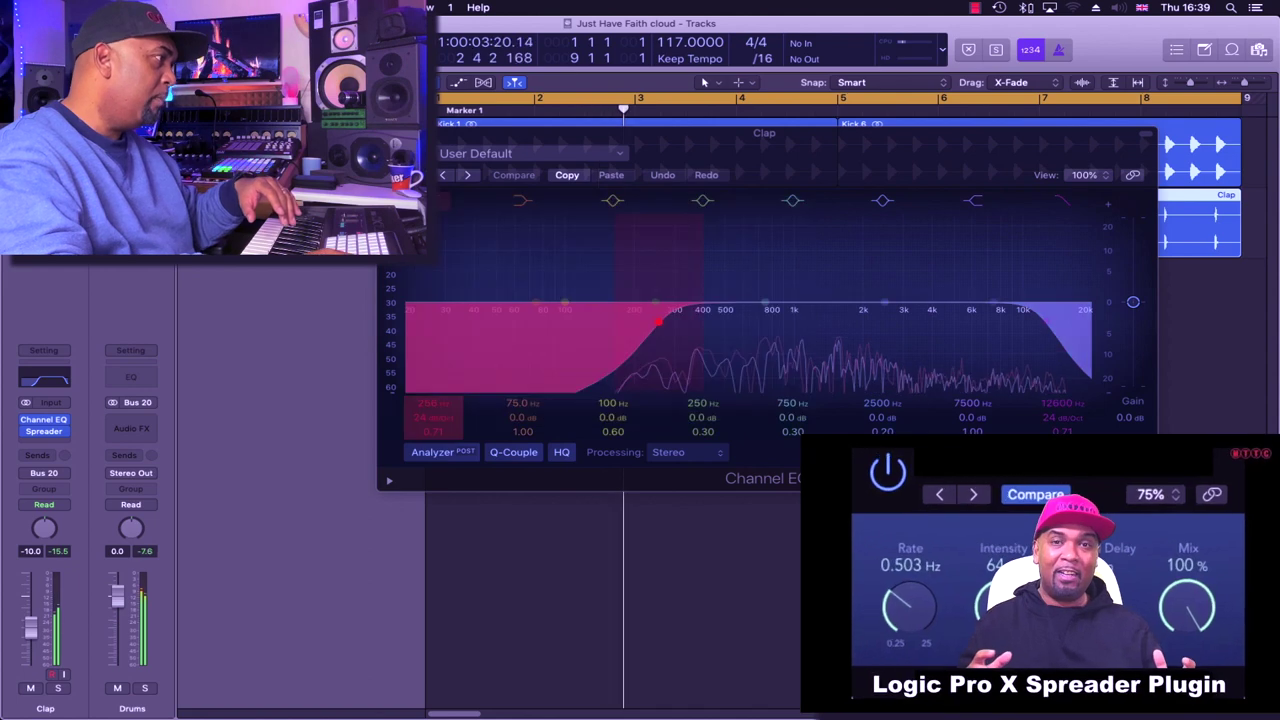
{"action": "key", "text": "super+w"}
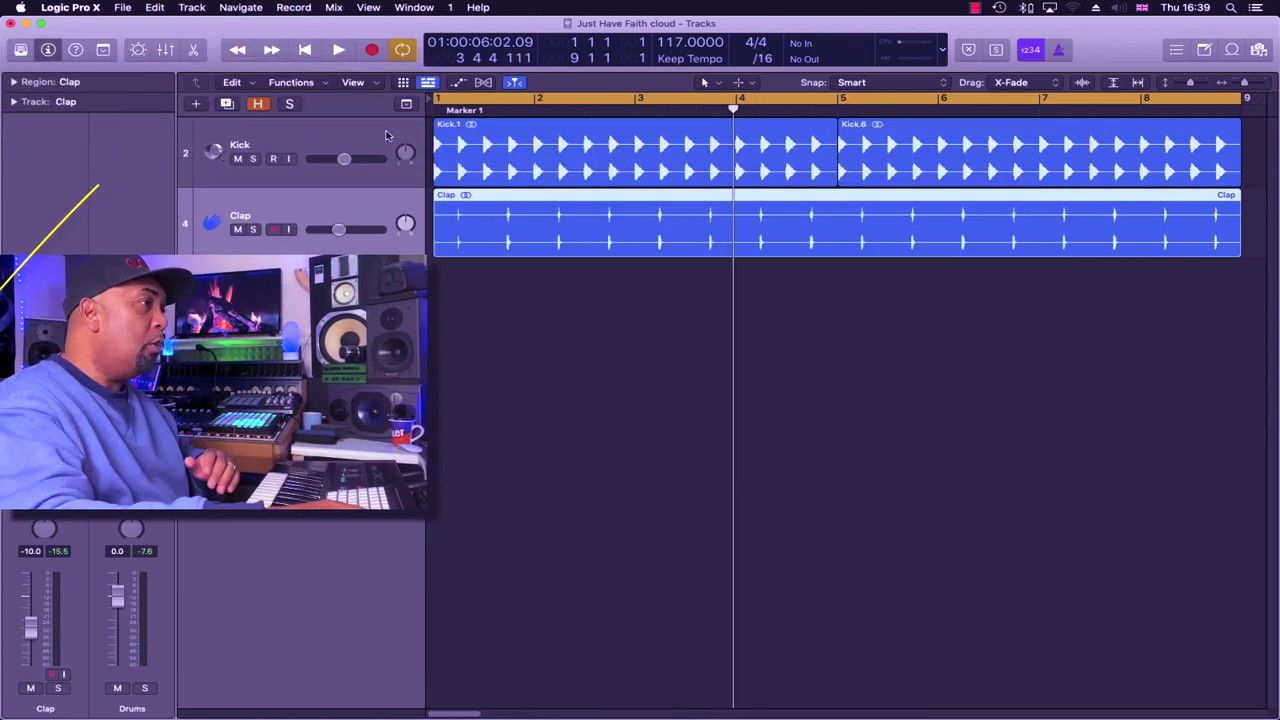
- Create a Drummer track with the Electronic genre and audio output 1 + 2
{"action": "left_click", "coordinate": [197, 103]}
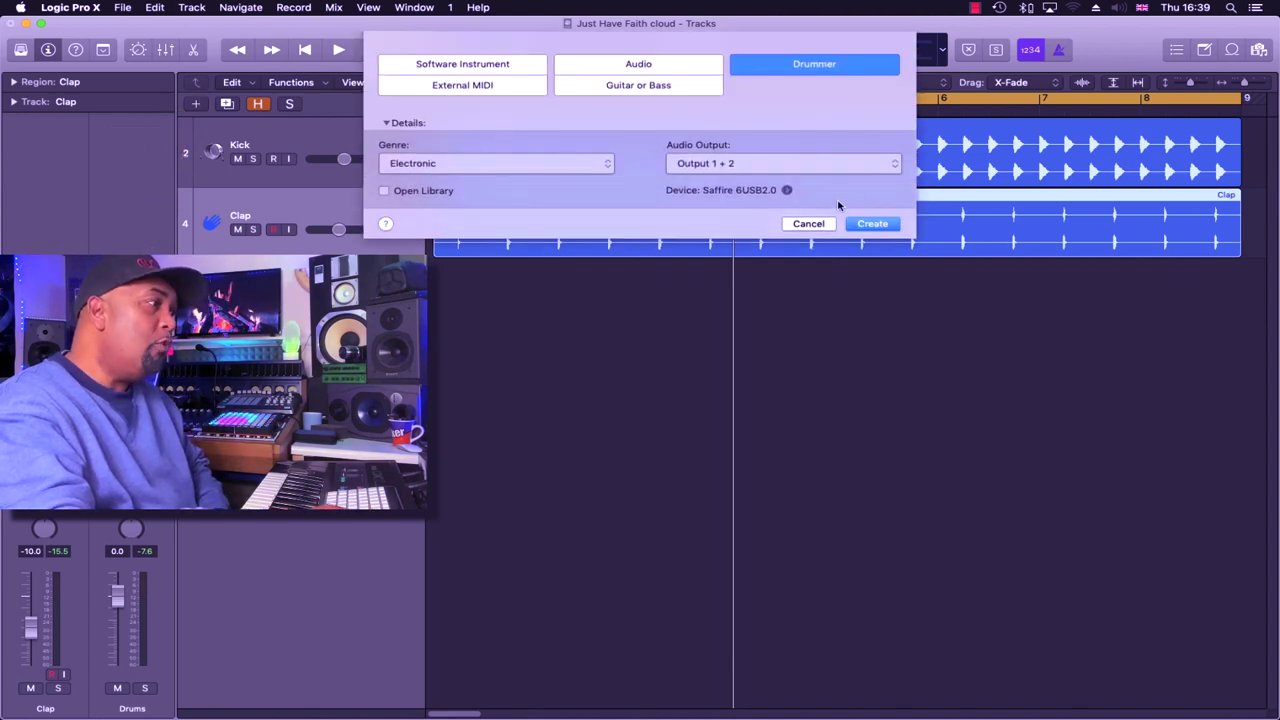
{"action": "left_click", "coordinate": [520, 163]}
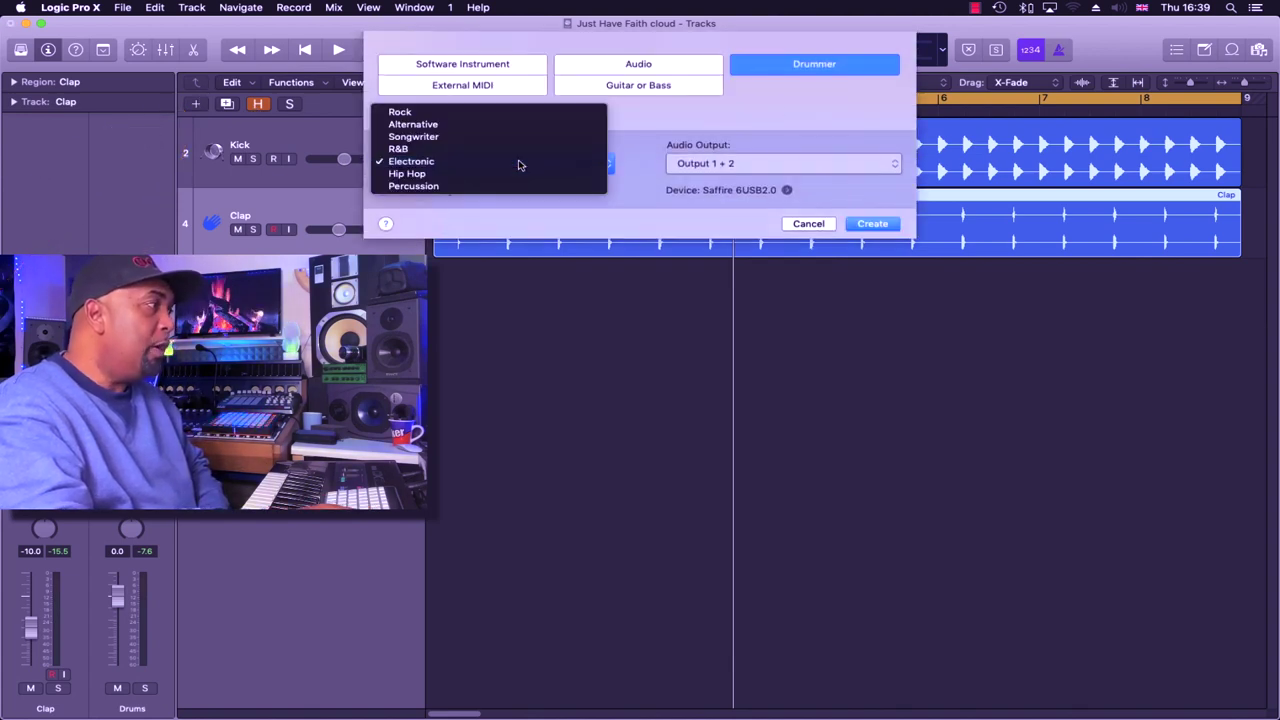
{"action": "left_click", "coordinate": [518, 163]}
{"action": "left_click", "coordinate": [872, 222]}
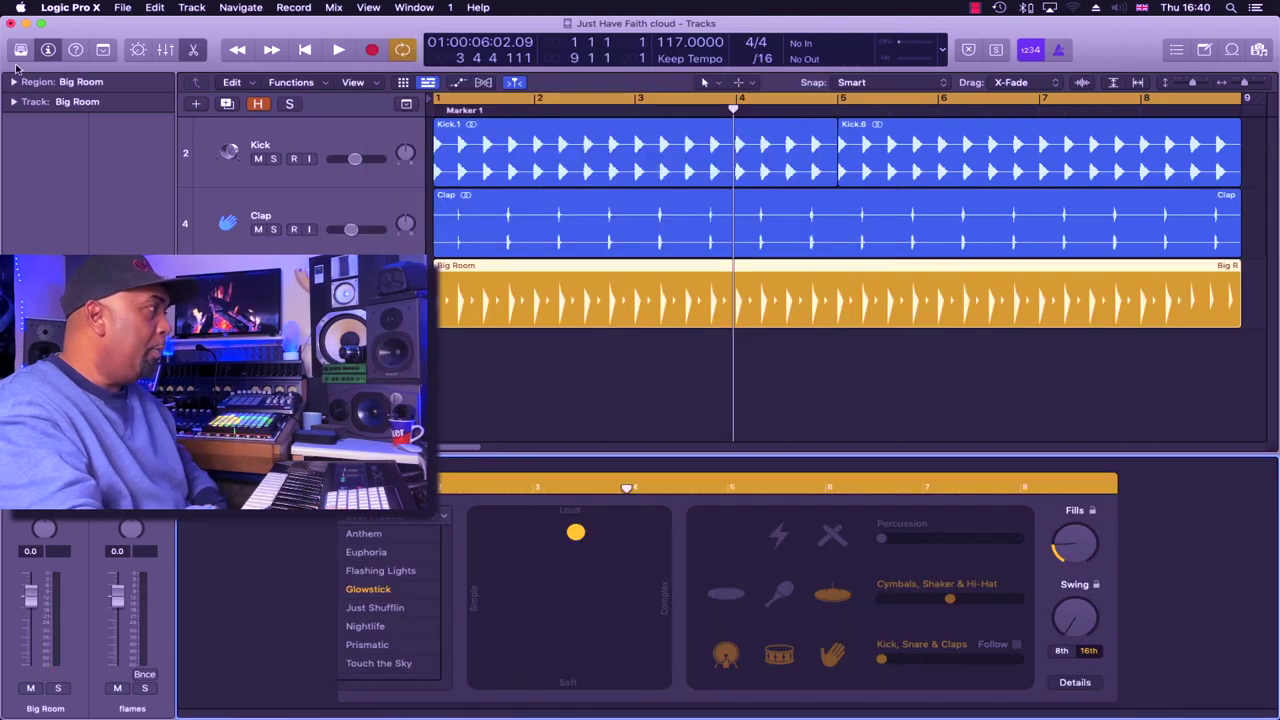
- Open the drummer's Drum Machine Designer, load the Deep Tech kit from the sound library, and audition the beat
{"action": "left_click", "coordinate": [20, 50]}
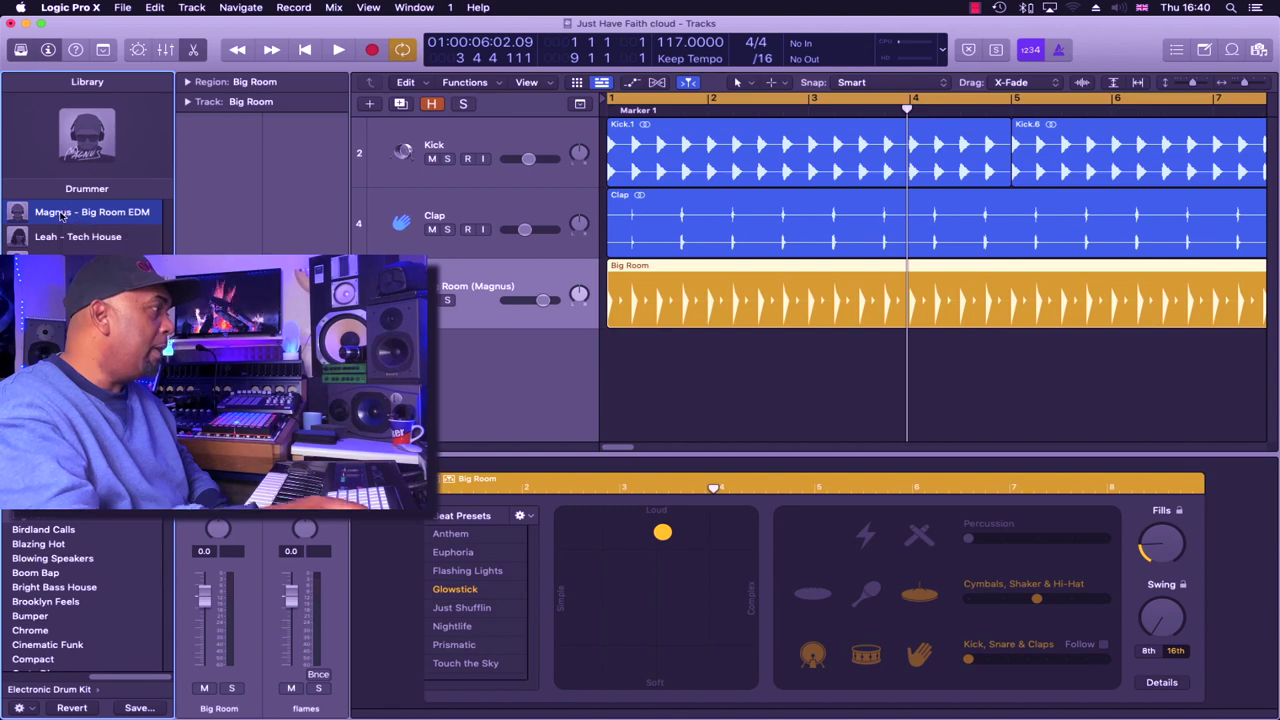
{"action": "left_click", "coordinate": [218, 321]}
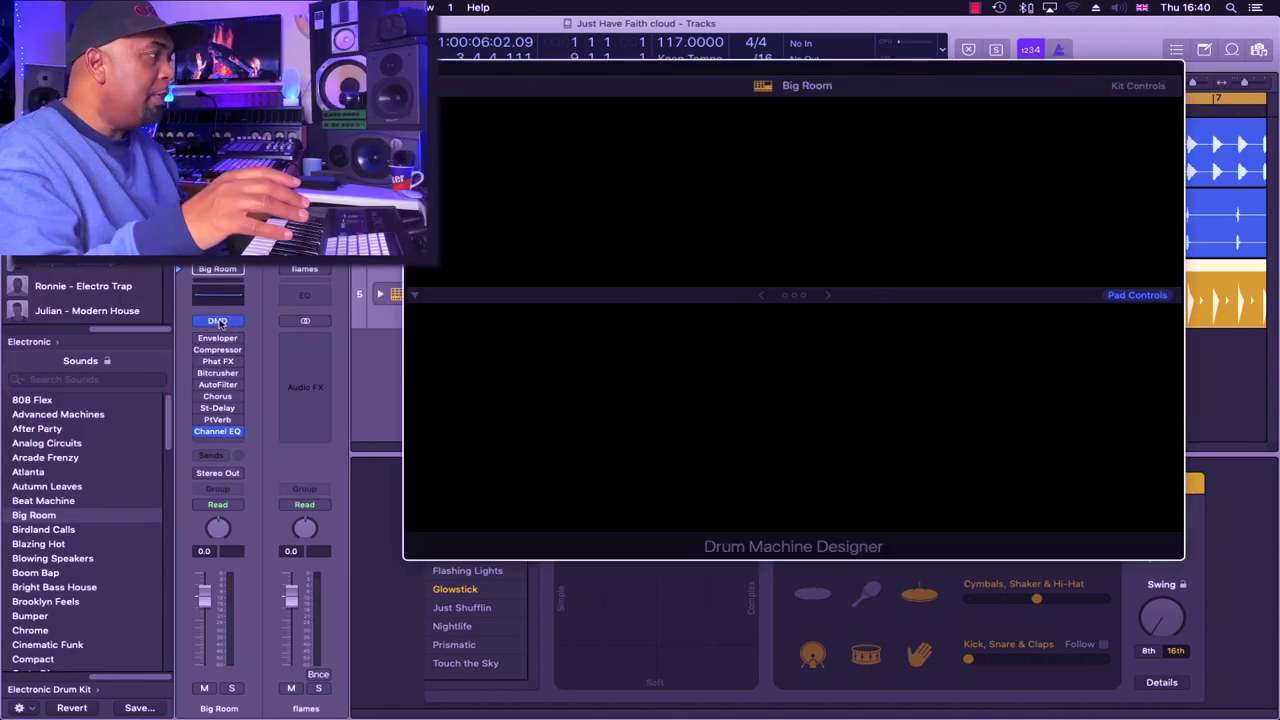
{"action": "scroll", "coordinate": [63, 562], "scroll_direction": "down", "scroll_amount": 5}
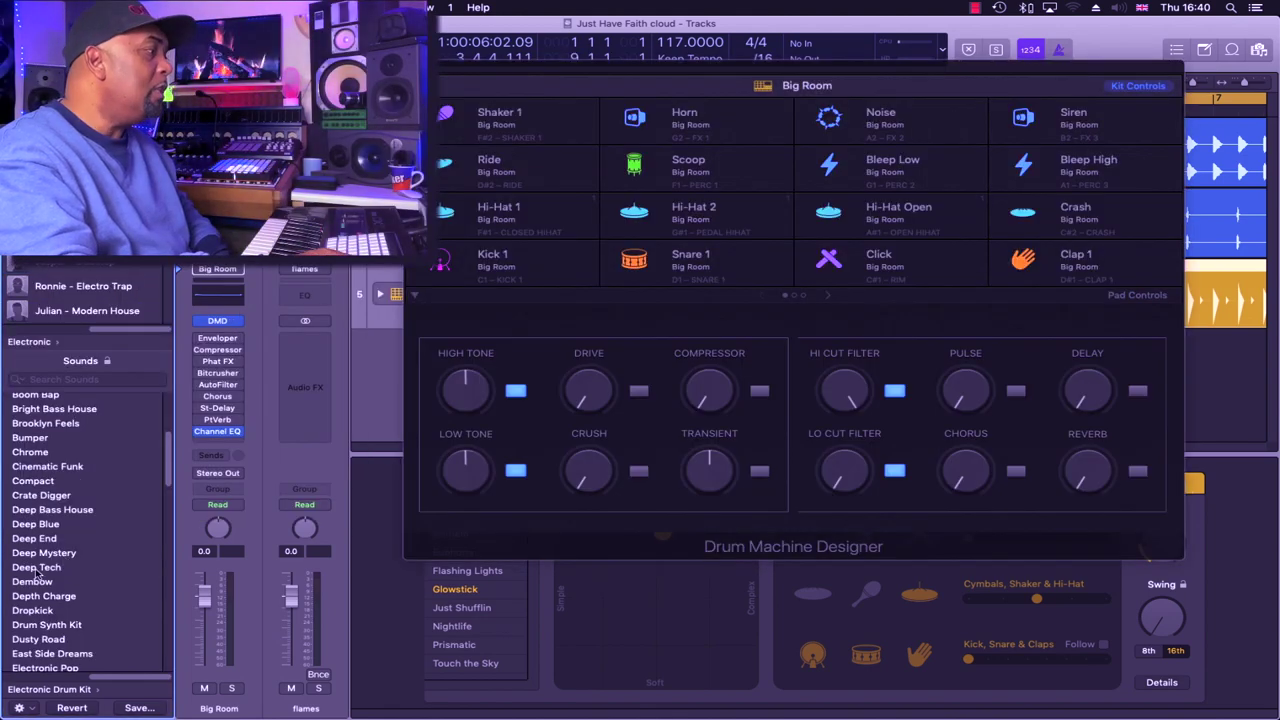
{"action": "left_click", "coordinate": [36, 567]}
{"action": "key", "text": "space"}
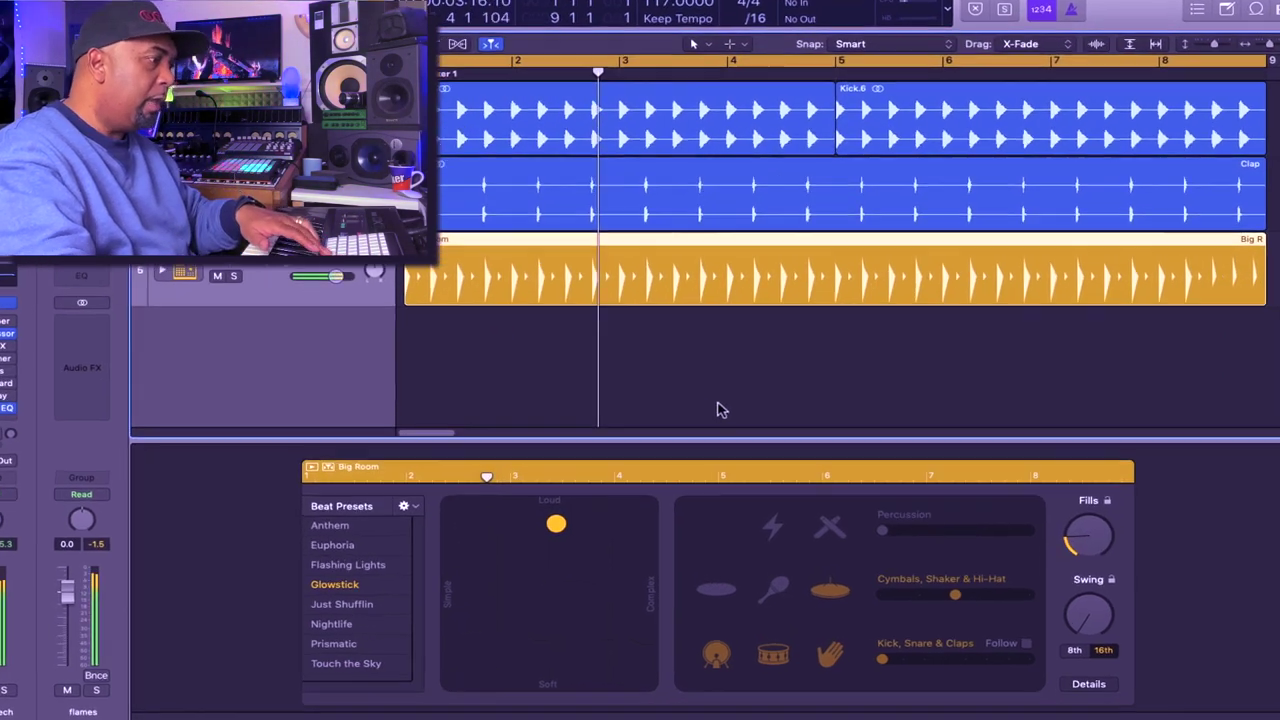
{"action": "key", "text": "space"}
- Remove the kick, snare and claps from the drummer pattern so only the hi-hat plays, and audition it
{"action": "left_click", "coordinate": [719, 655]}
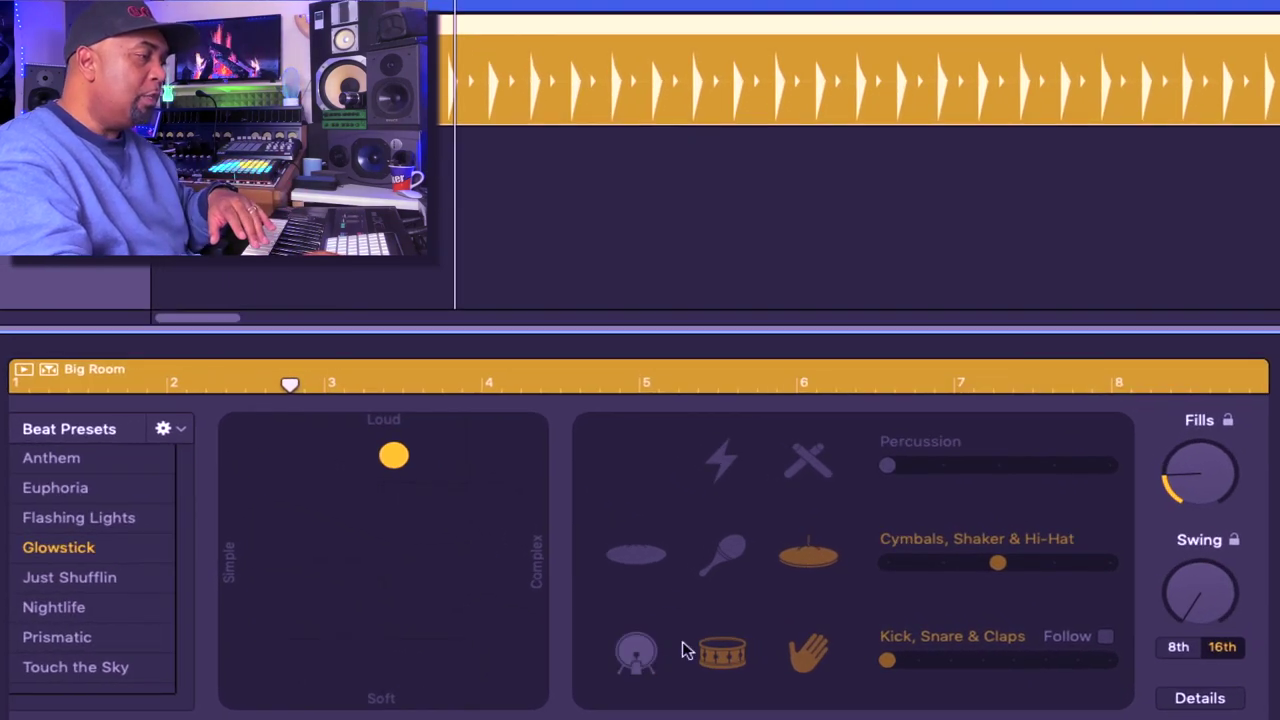
{"action": "left_click", "coordinate": [722, 655]}
{"action": "left_click", "coordinate": [808, 652]}
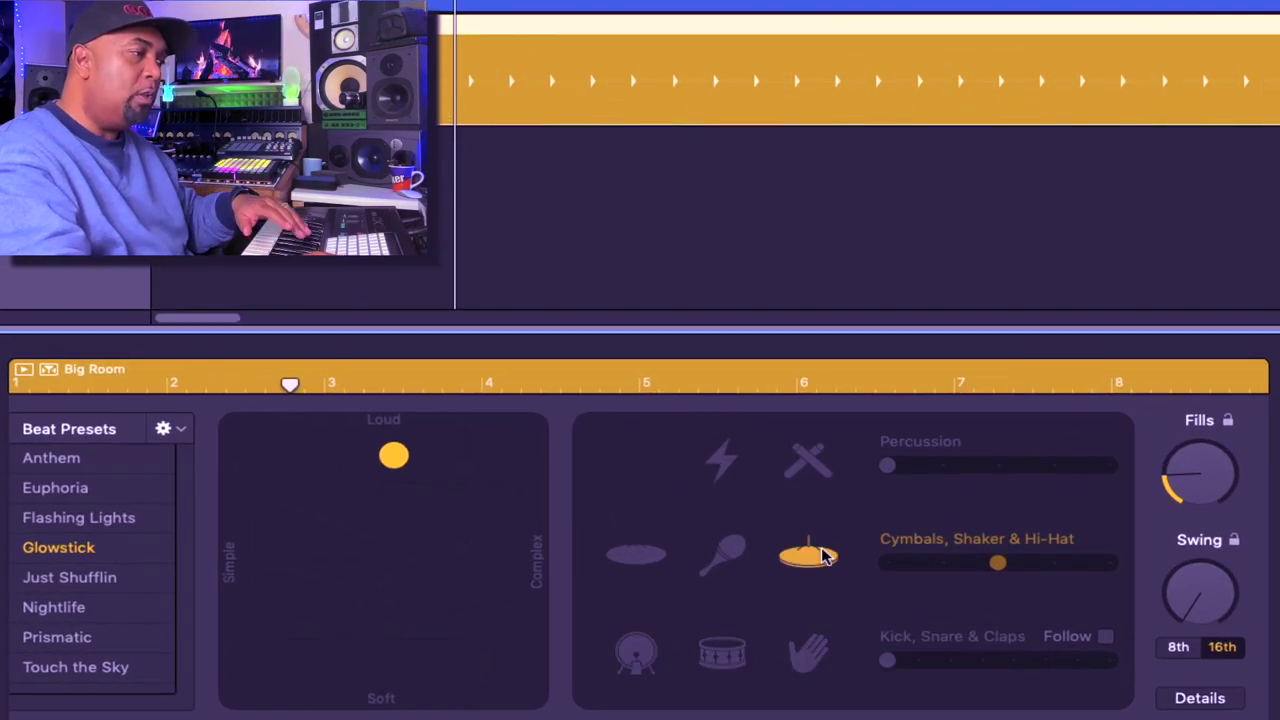
{"action": "key", "text": "space"}
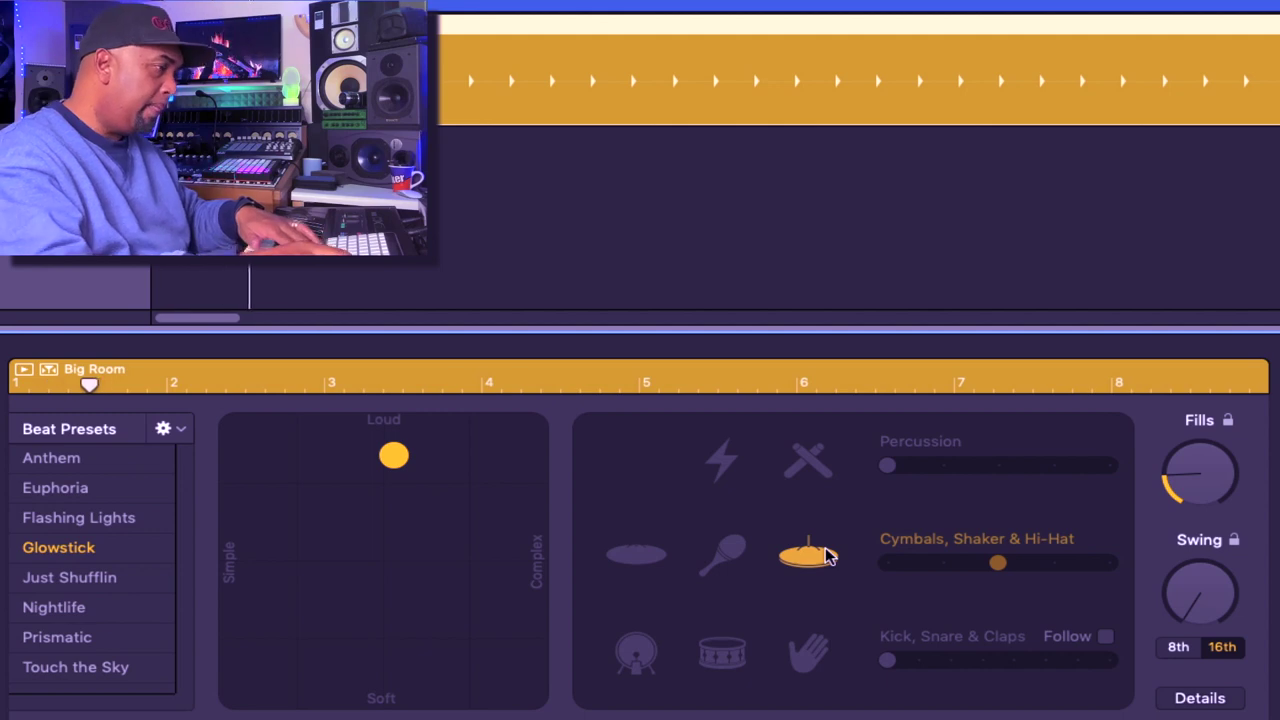
- Shape the hi-hat groove with cymbal pattern variation 4, a more complex performance, more swing and no fills
{"action": "left_click", "coordinate": [1033, 566]}
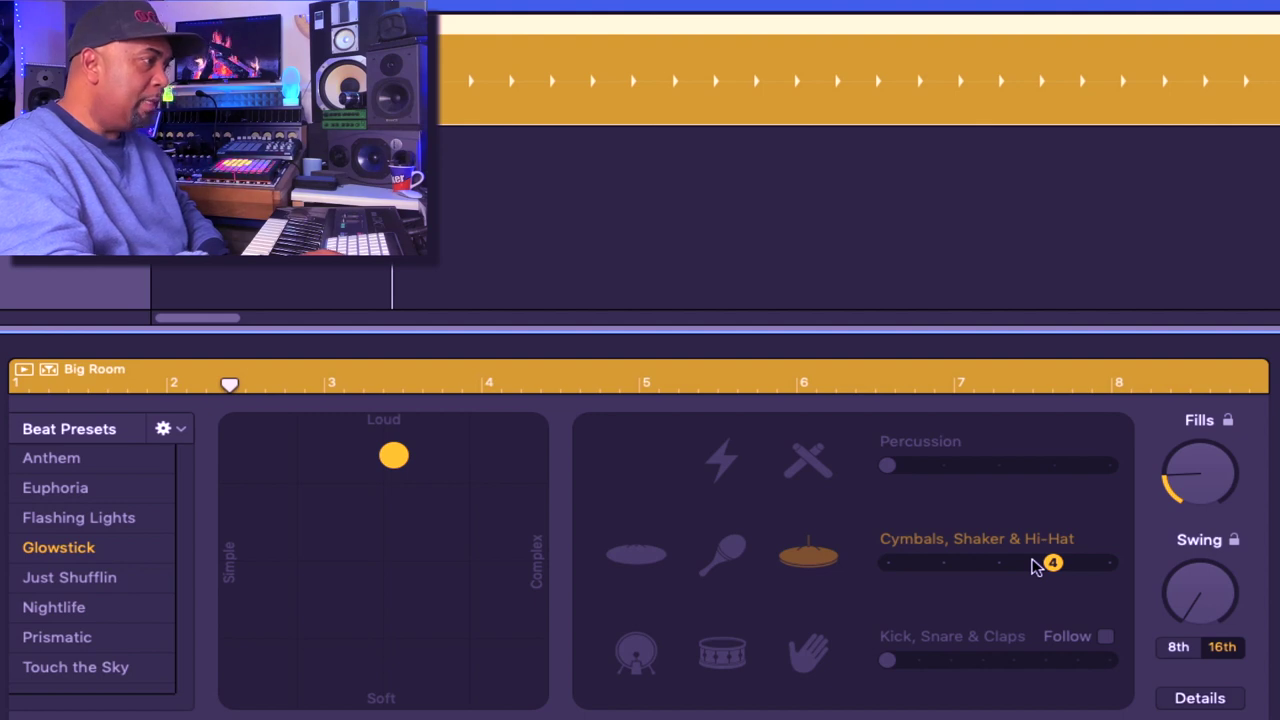
{"action": "left_click_drag", "start_coordinate": [394, 455], "coordinate": [463, 460]}
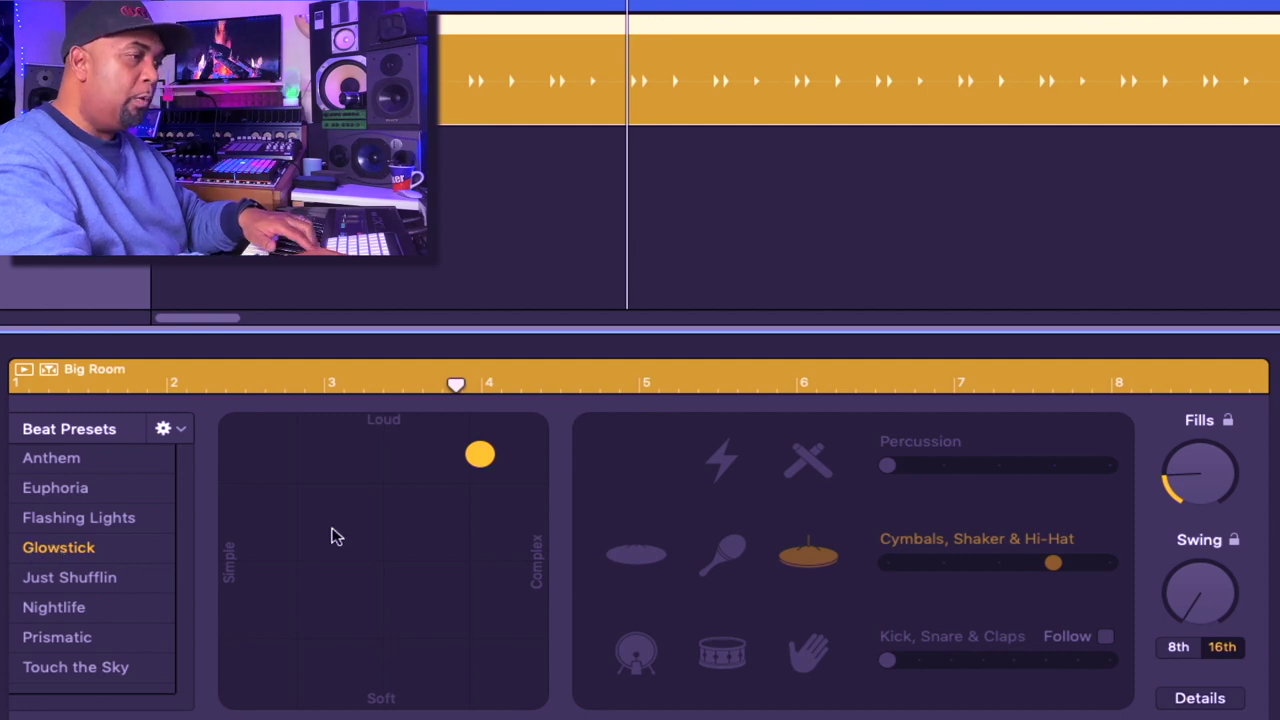
{"action": "left_click_drag", "start_coordinate": [1185, 605], "coordinate": [1241, 463]}
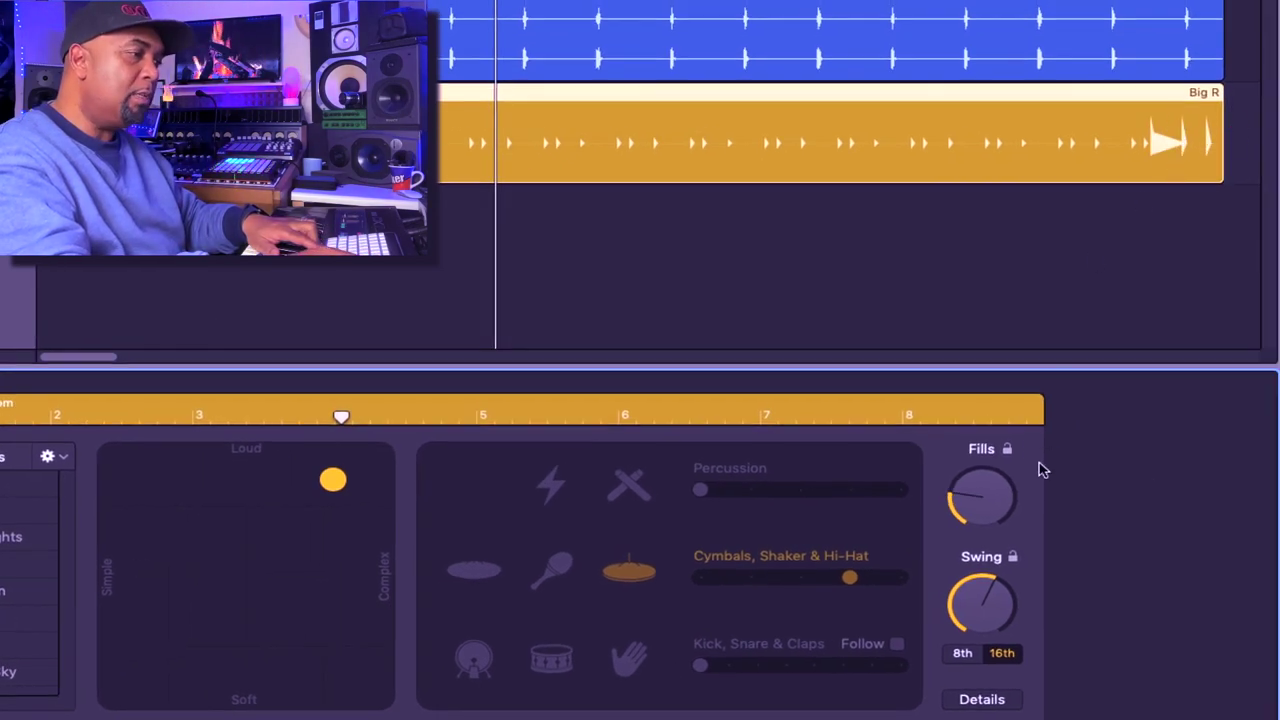
{"action": "left_click_drag", "start_coordinate": [985, 483], "coordinate": [984, 520]}
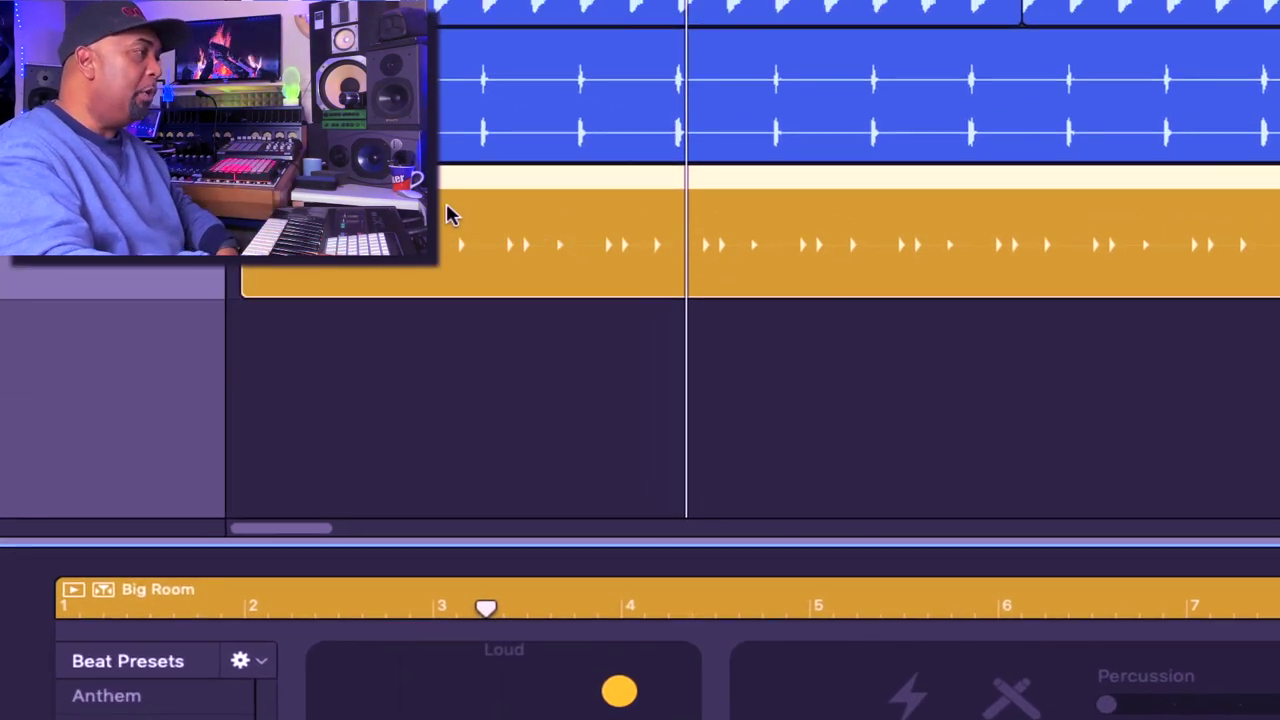
- Convert the drummer region to a MIDI region and open the Deep Tech track's Drum Machine Designer
{"action": "right_click", "coordinate": [451, 215]}
{"action": "mouse_move", "coordinate": [555, 532]}
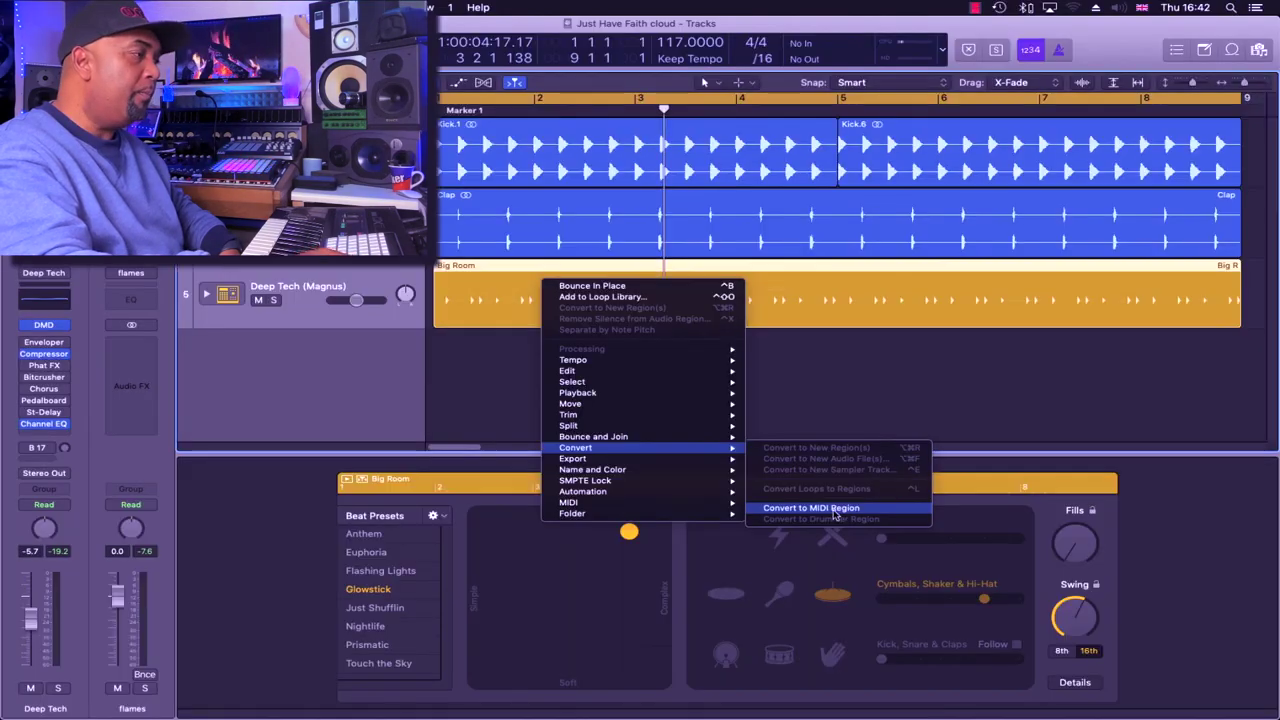
{"action": "left_click", "coordinate": [1016, 650]}
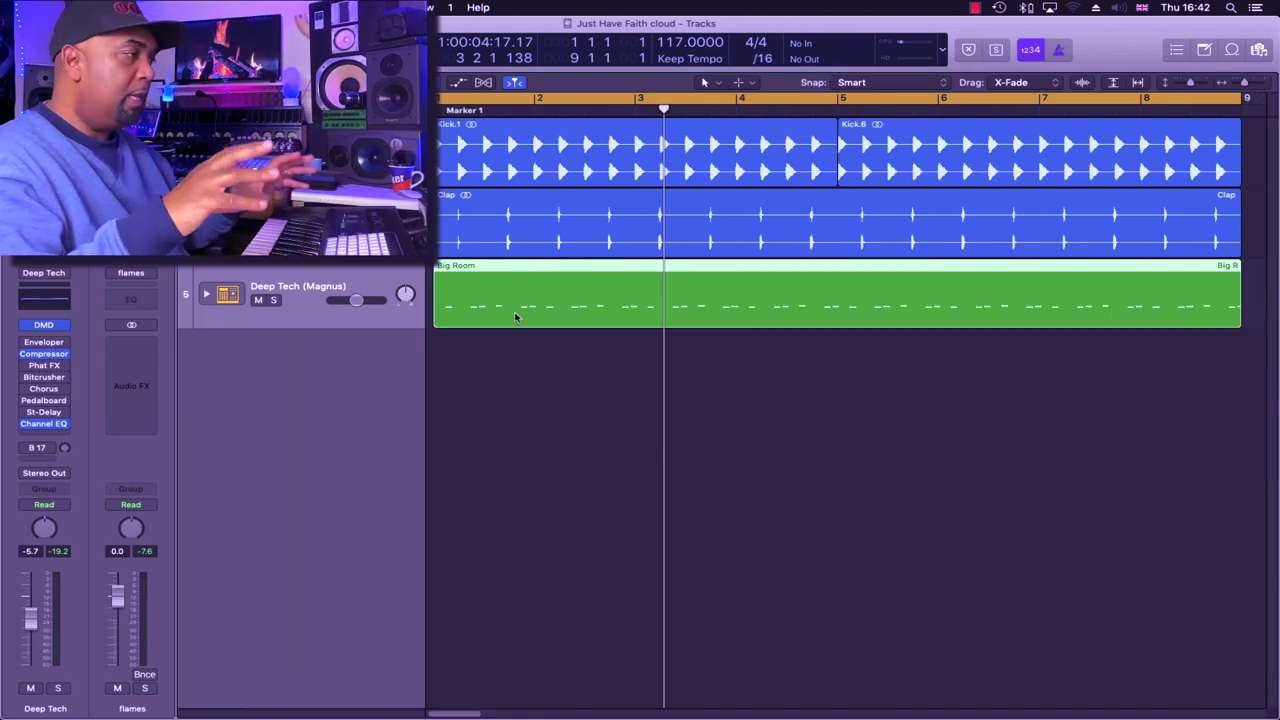
{"action": "left_click", "coordinate": [42, 325]}
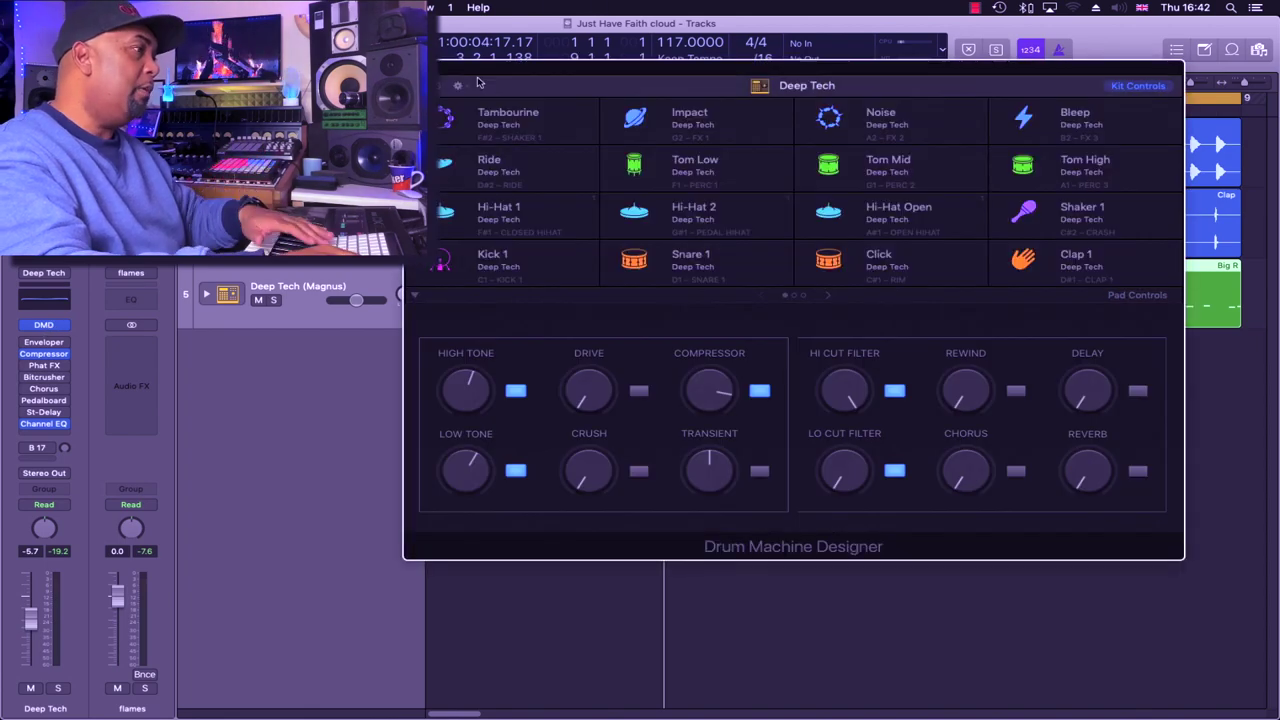
{"action": "key", "text": "space"}
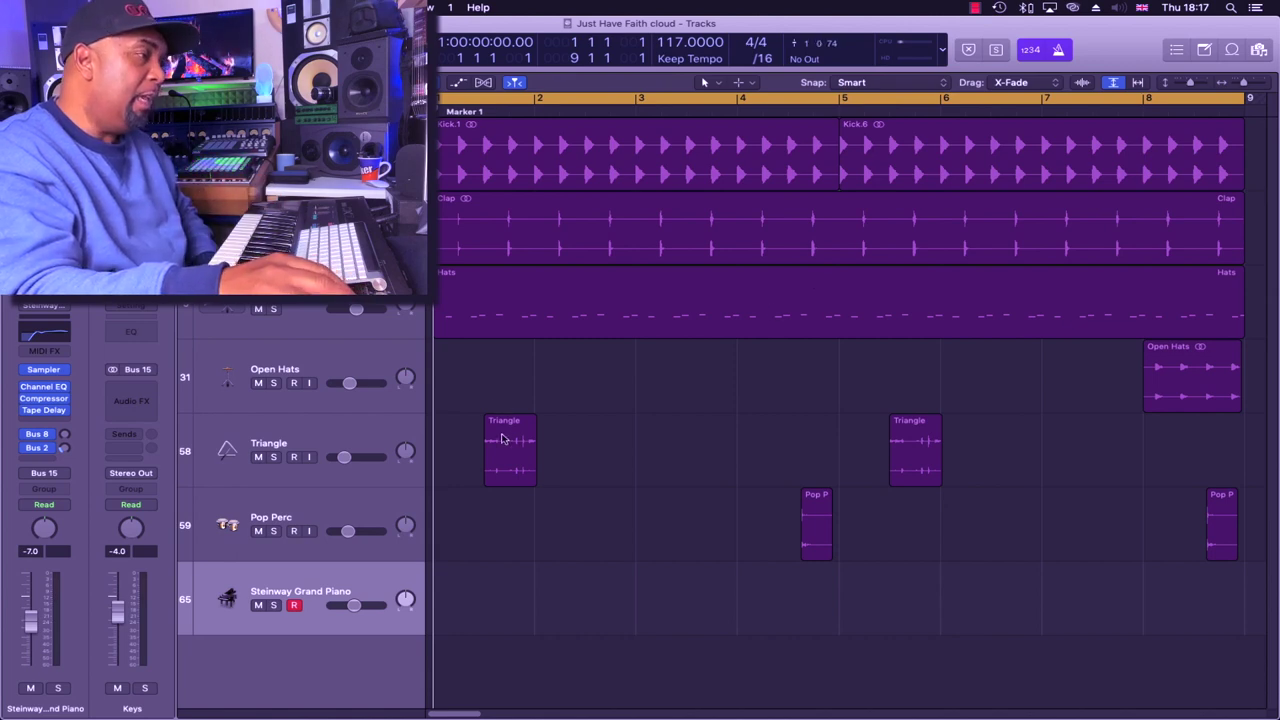
- Select the Pop Perc and Open Hats regions to point them out, and play the drum arrangement
{"action": "left_click", "coordinate": [815, 520]}
{"action": "left_click", "coordinate": [1184, 389]}
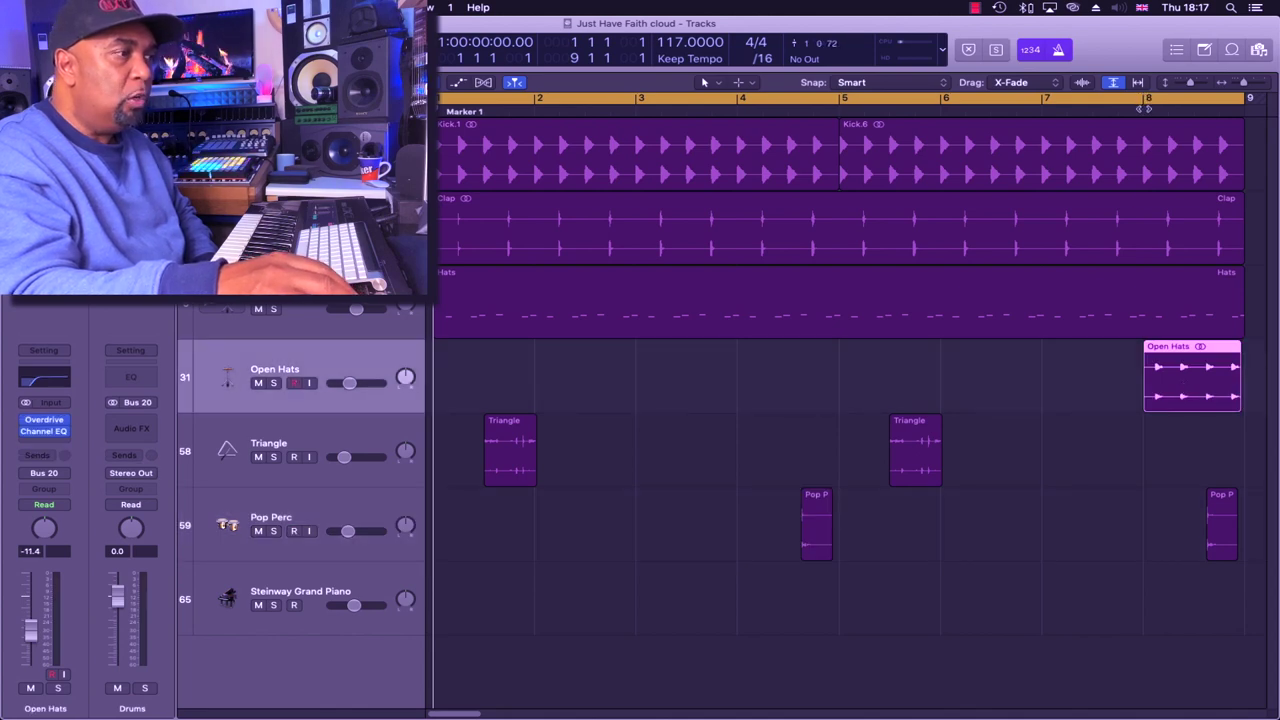
{"action": "key", "text": "space"}
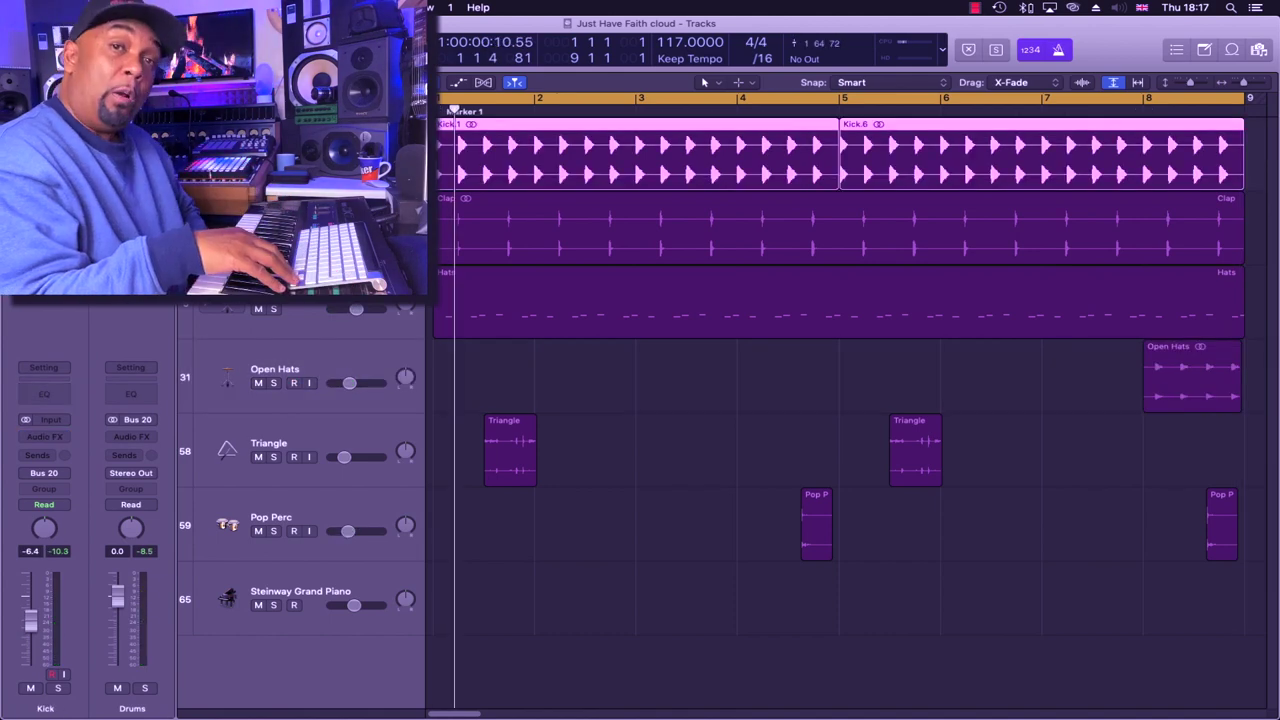
- Step through the drum tracks from Kick down to Pop Perc, and select the Steinway Grand Piano track
{"action": "key", "text": "Down"}
{"action": "key", "text": "Down"}
{"action": "key", "text": "Down"}
{"action": "key", "text": "Down"}
{"action": "key", "text": "Down"}
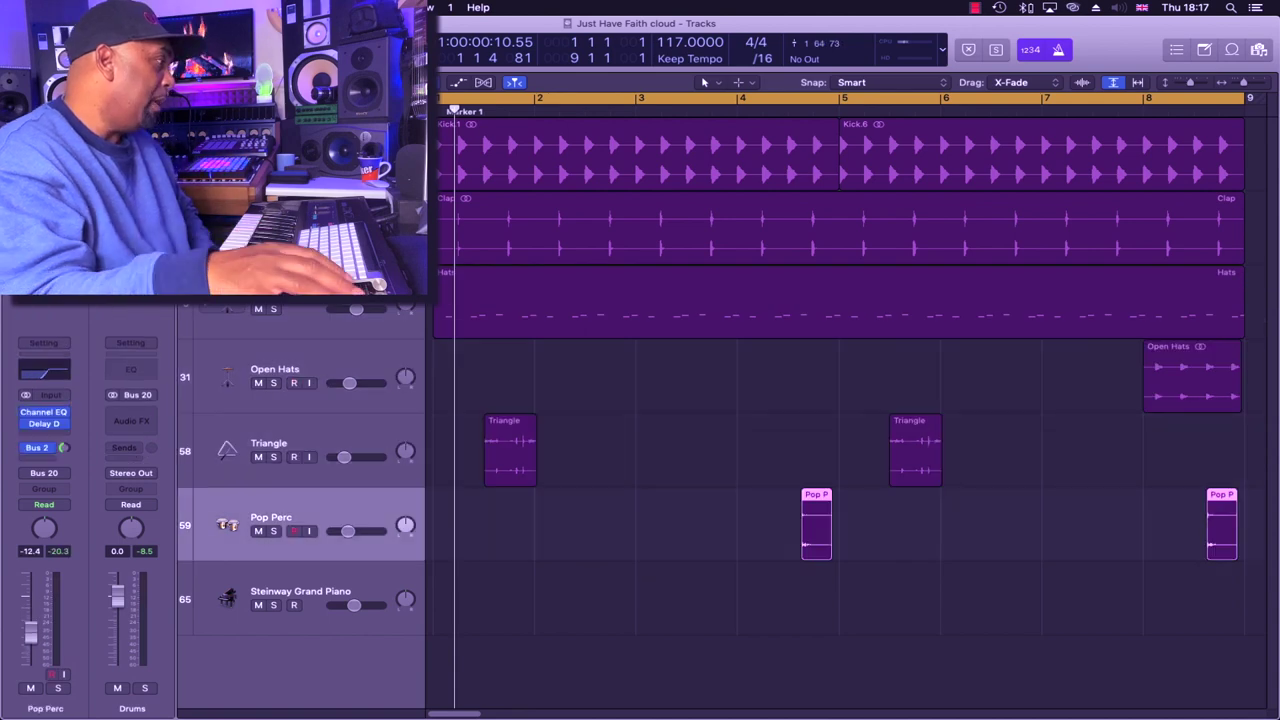
{"action": "key", "text": "Down"}
{"action": "key", "text": "Up"}
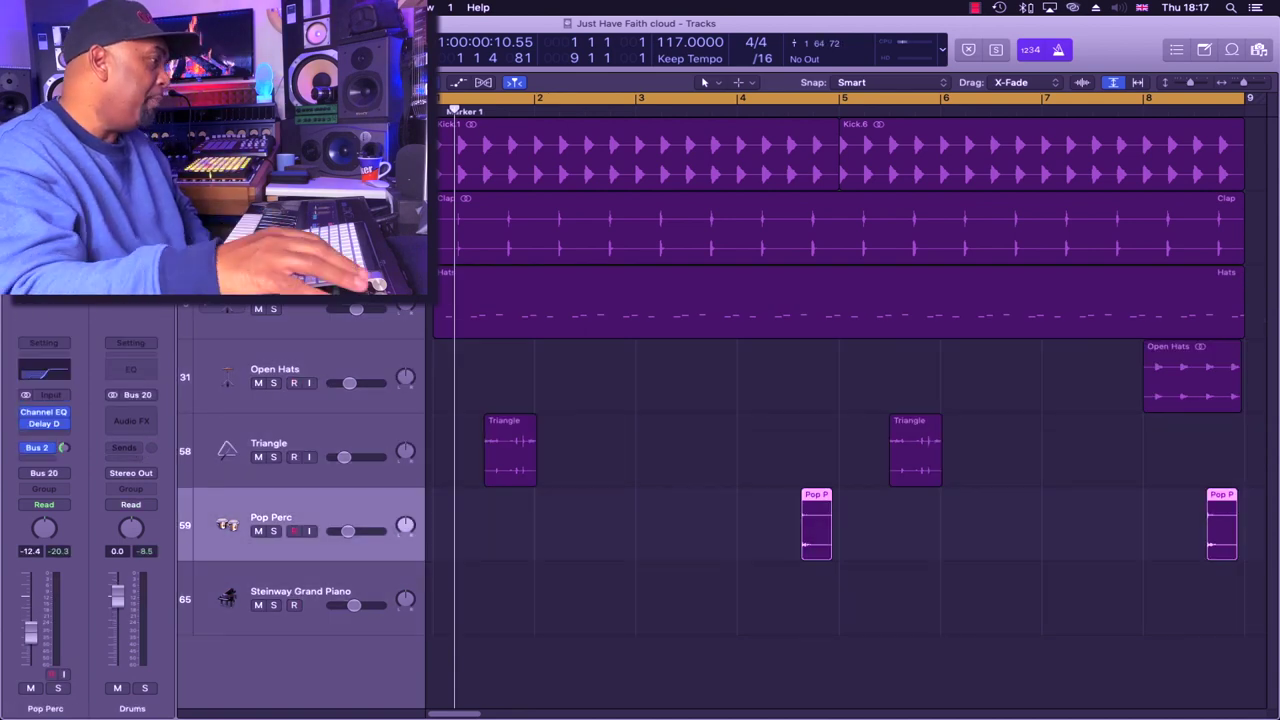
{"action": "left_click", "coordinate": [368, 573]}
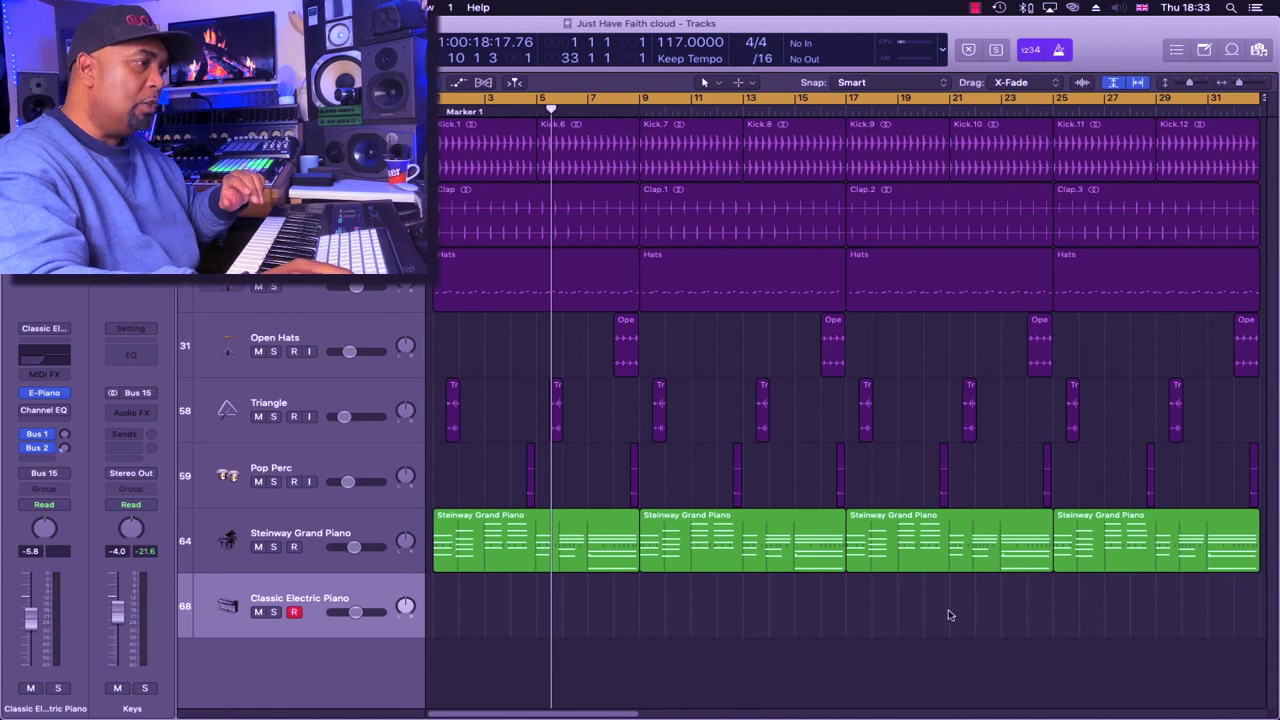
- Move the last two Steinway Grand Piano regions to the Classic Electric Piano track at bar 17, and play from around bar 13
{"action": "left_click_drag", "start_coordinate": [950, 615], "coordinate": [1148, 525]}
{"action": "left_click_drag", "start_coordinate": [955, 538], "coordinate": [955, 598]}
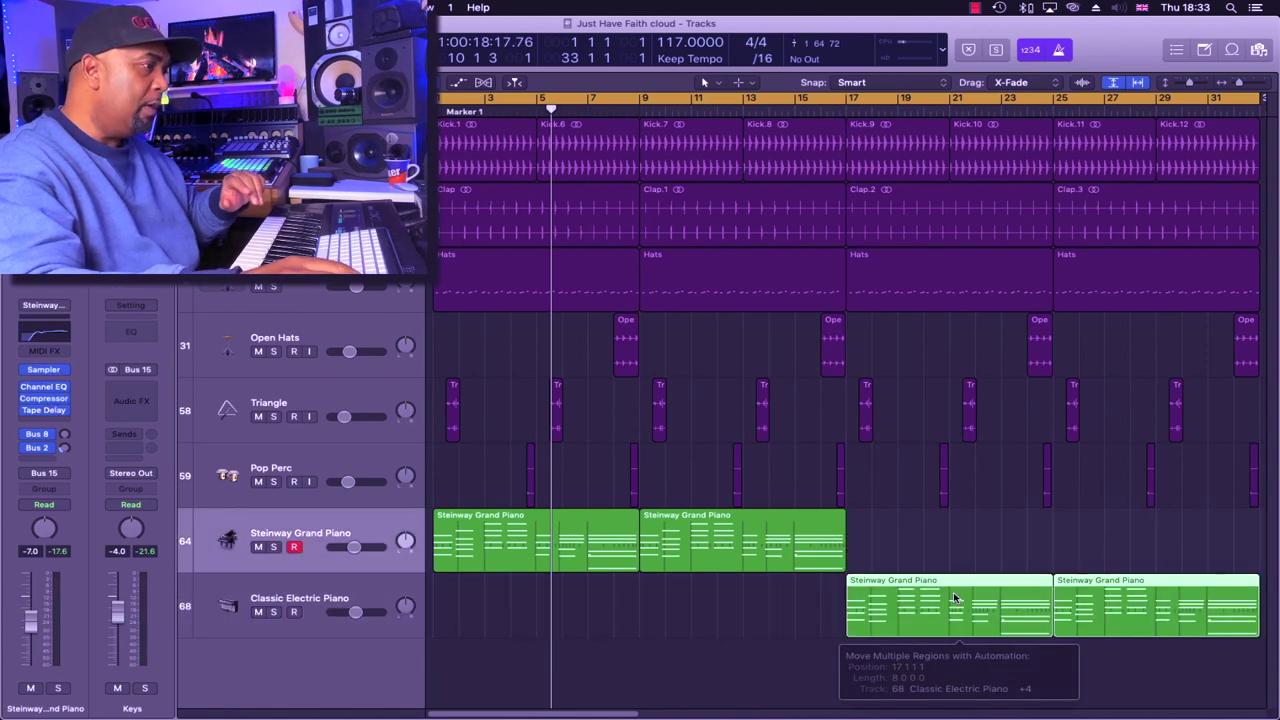
{"action": "left_click", "coordinate": [278, 597]}
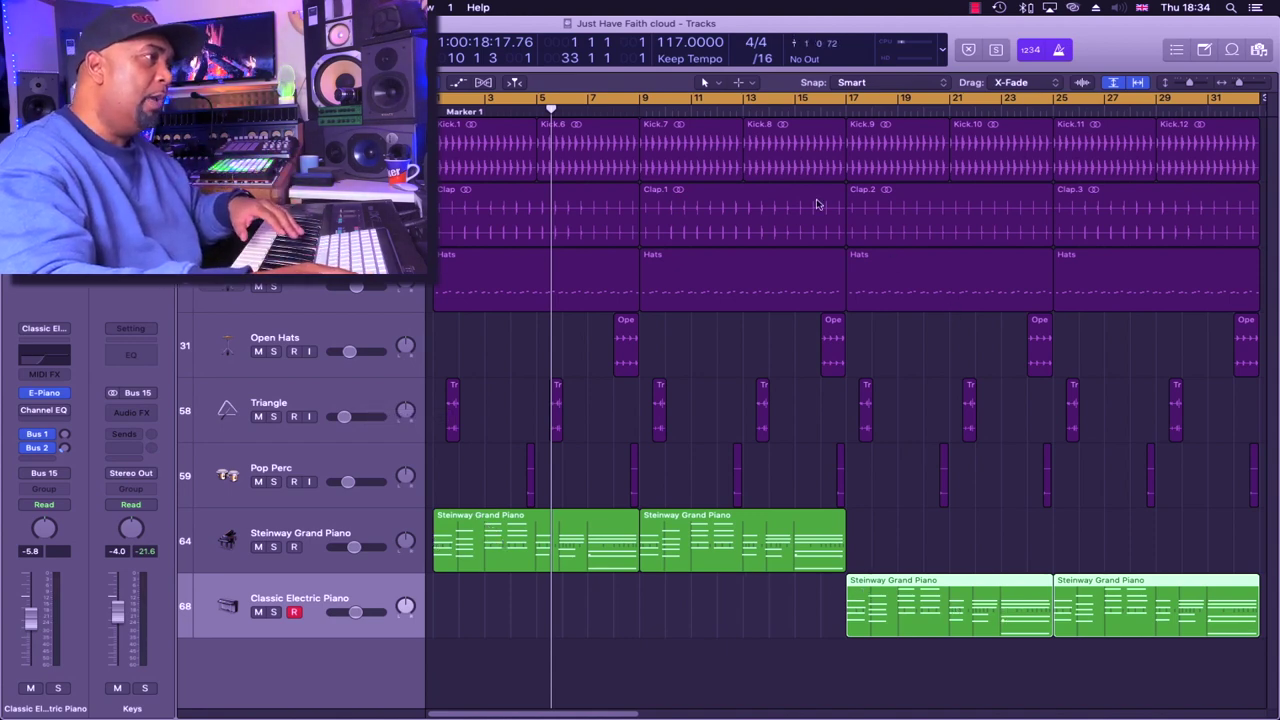
{"action": "left_click", "coordinate": [744, 104]}
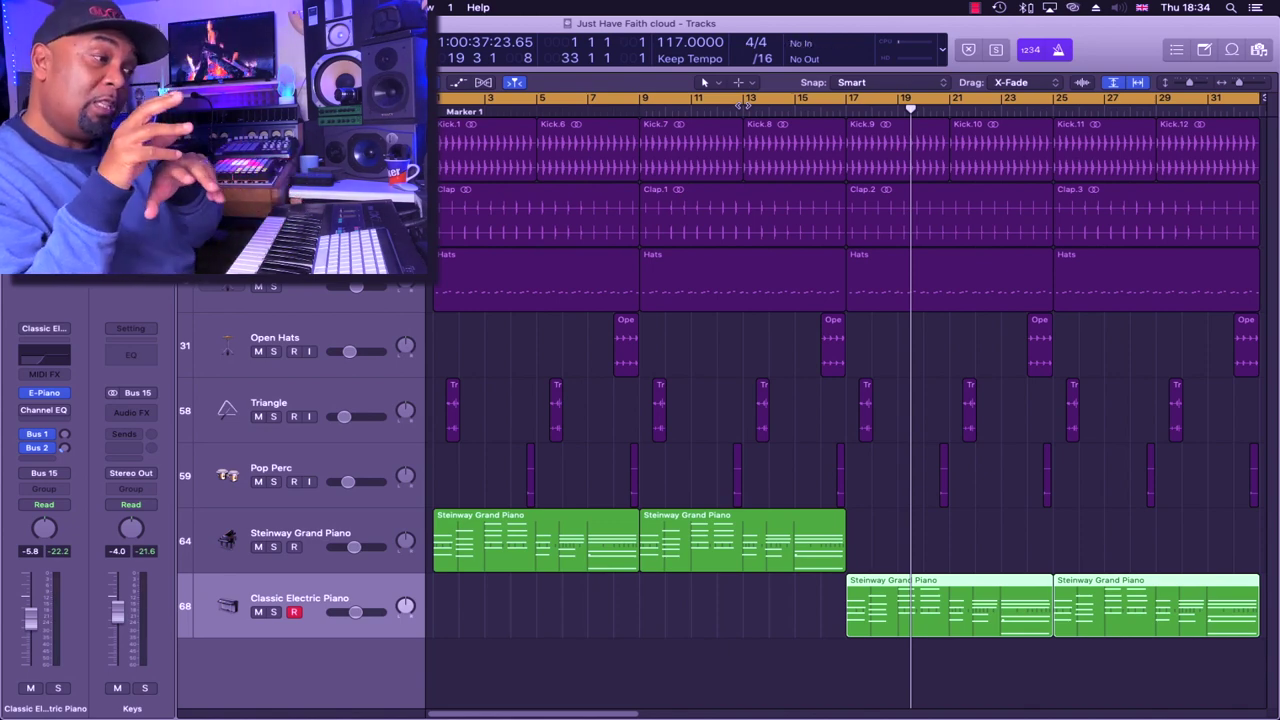
- Colour all four regions on the Steinway Grand Piano and Classic Electric Piano tracks yellow, and close the colour palette
{"action": "left_click", "coordinate": [481, 533]}
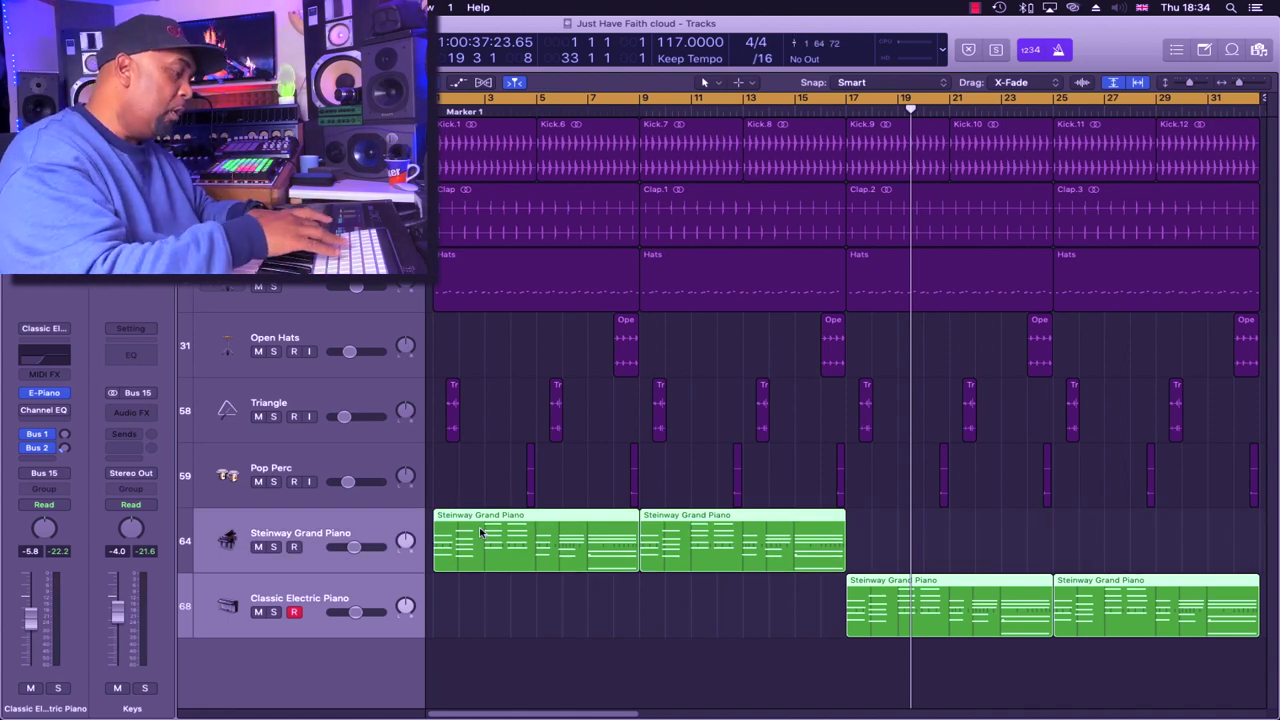
{"action": "key", "text": "alt+c"}
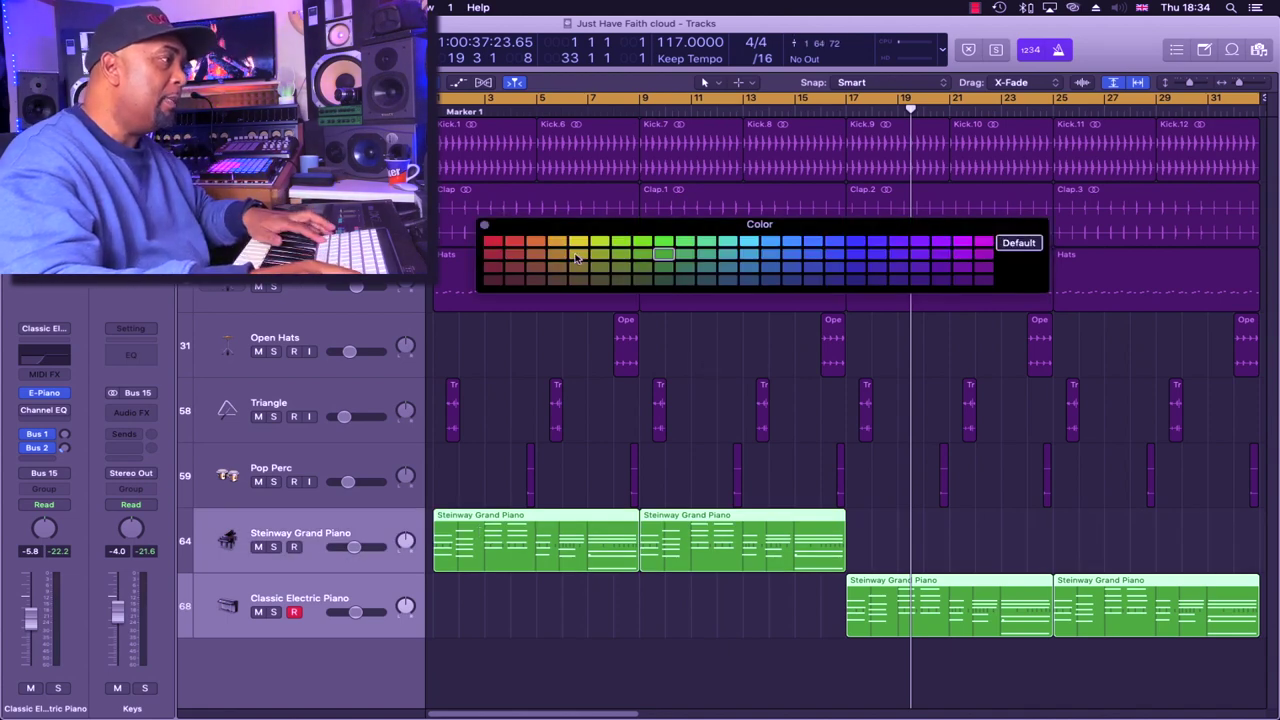
{"action": "left_click", "coordinate": [578, 242]}
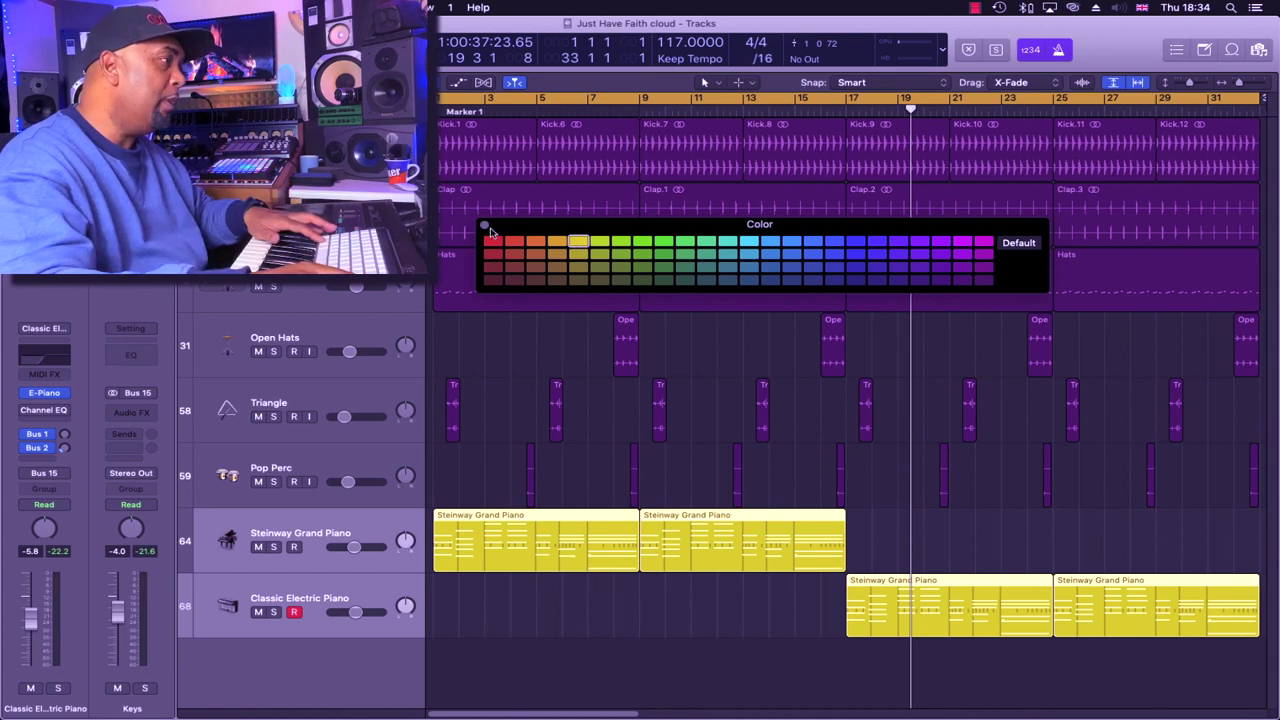
{"action": "left_click", "coordinate": [486, 228]}
{"action": "left_click", "coordinate": [330, 597]}
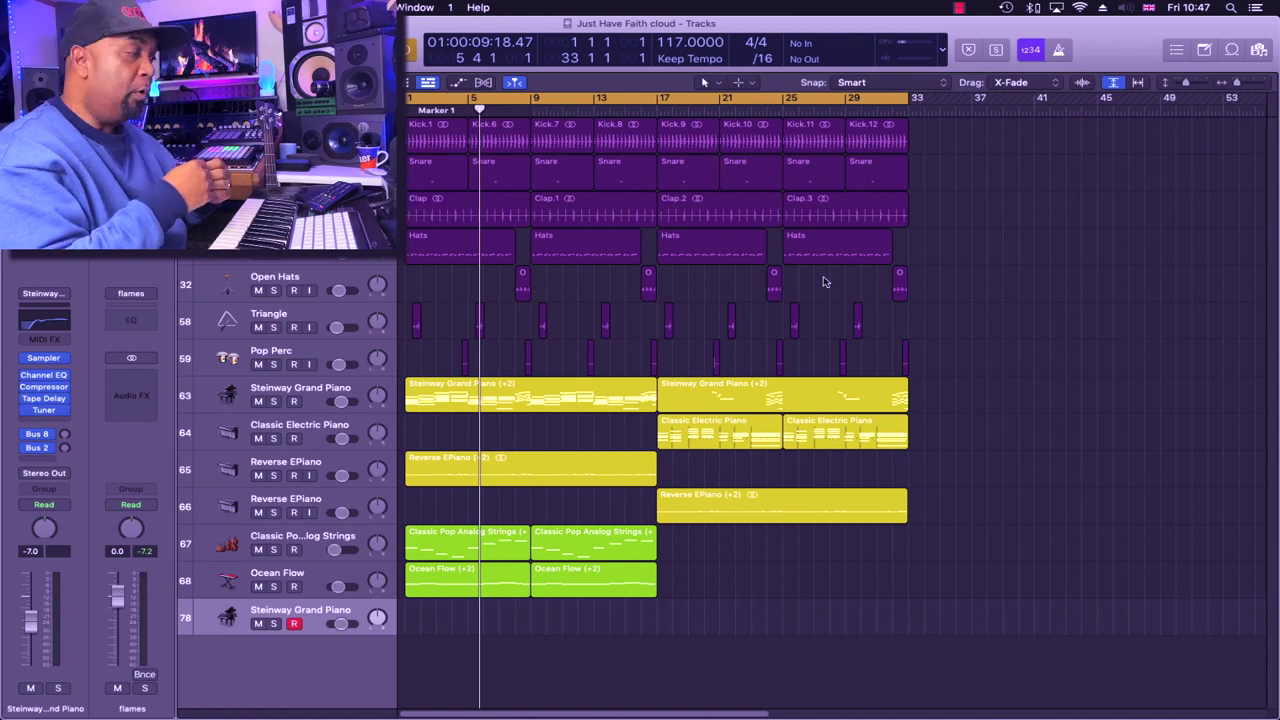
{"action": "left_click", "coordinate": [337, 388]}
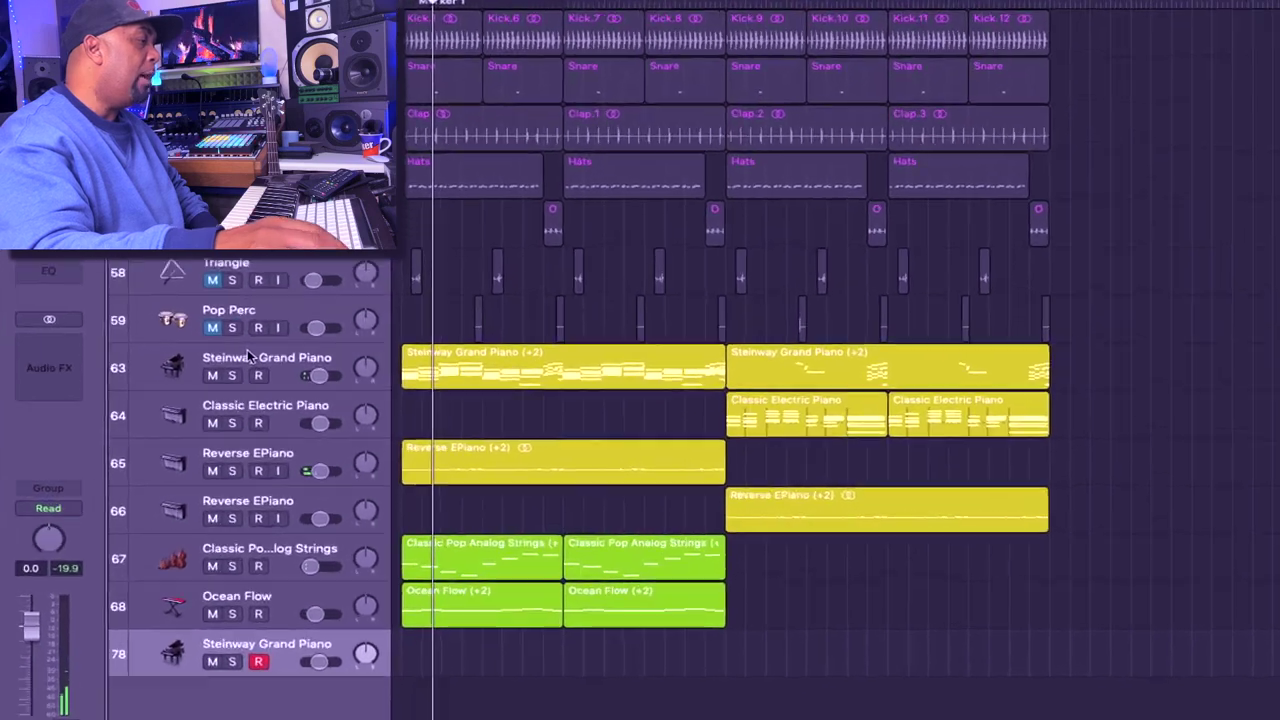
- Select the Steinway Grand Piano, Classic Electric Piano and first Reverse EPiano tracks in turn to point out their regions
{"action": "left_click", "coordinate": [287, 387]}
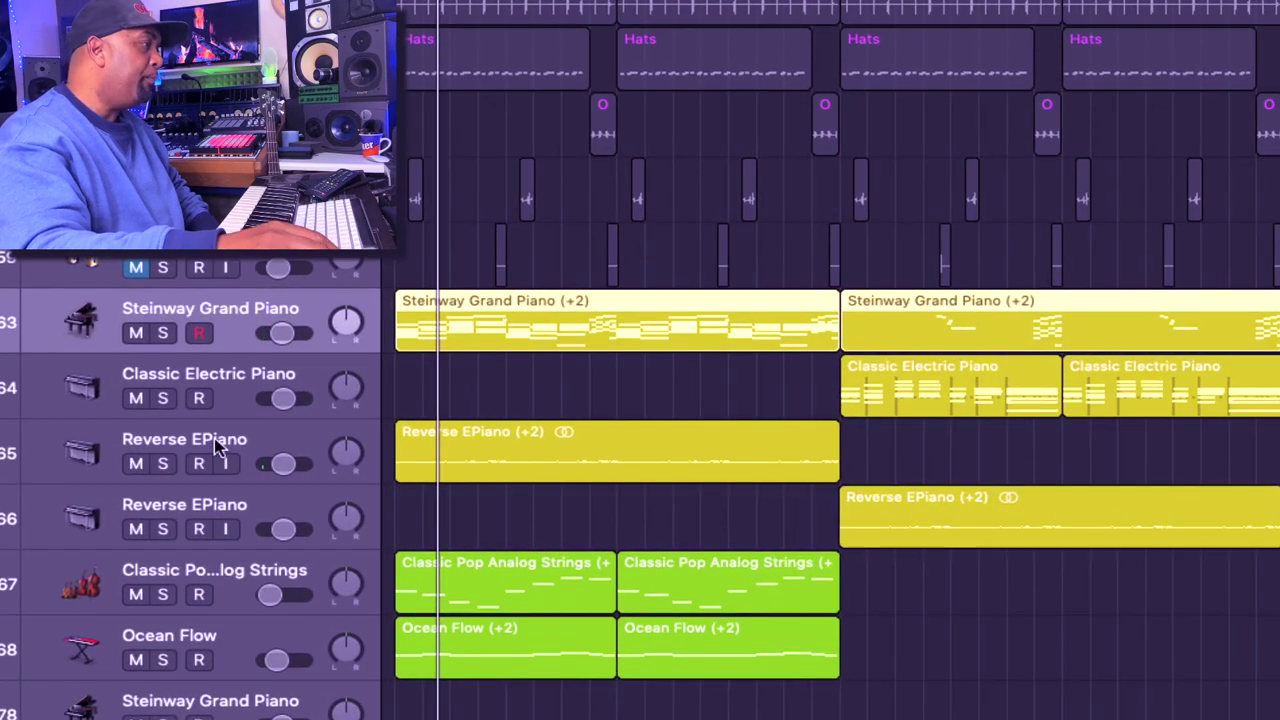
{"action": "left_click", "coordinate": [245, 385]}
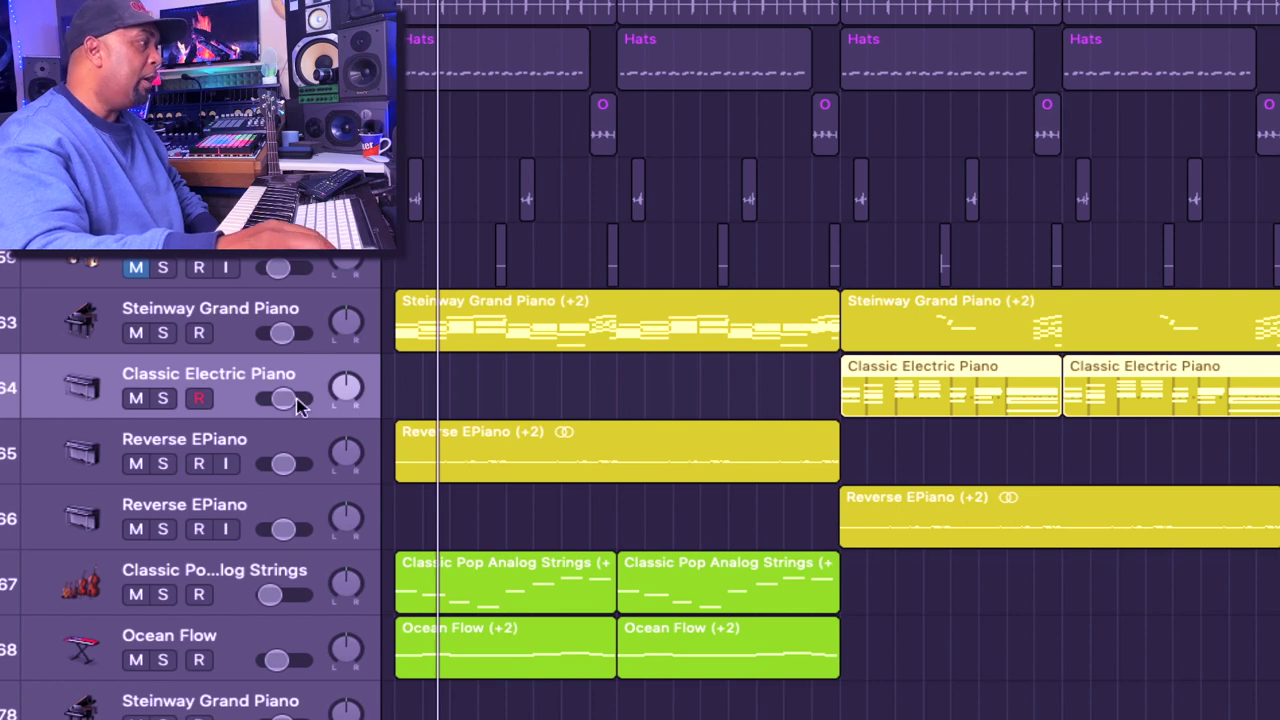
{"action": "left_click", "coordinate": [265, 438]}
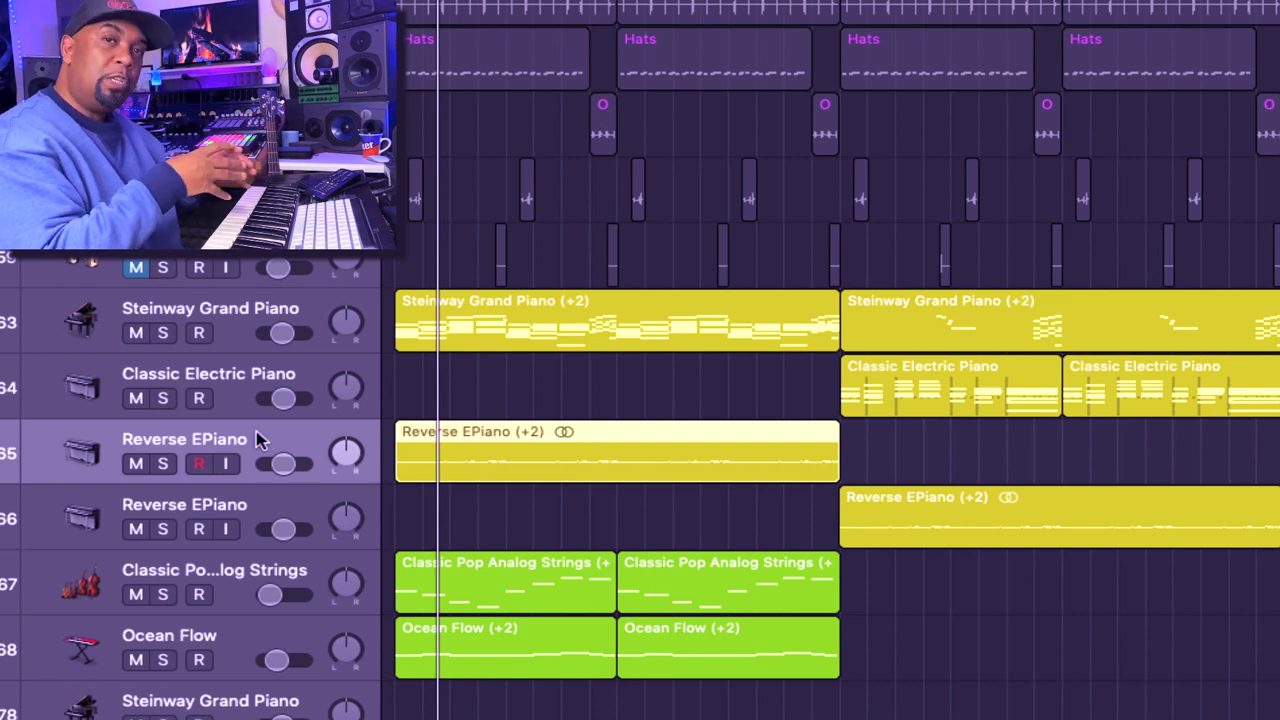
- Audition the first Reverse EPiano track in solo, turn the solo off, and select the Classic Pop Analog Strings and Ocean Flow tracks
{"action": "left_click", "coordinate": [163, 464]}
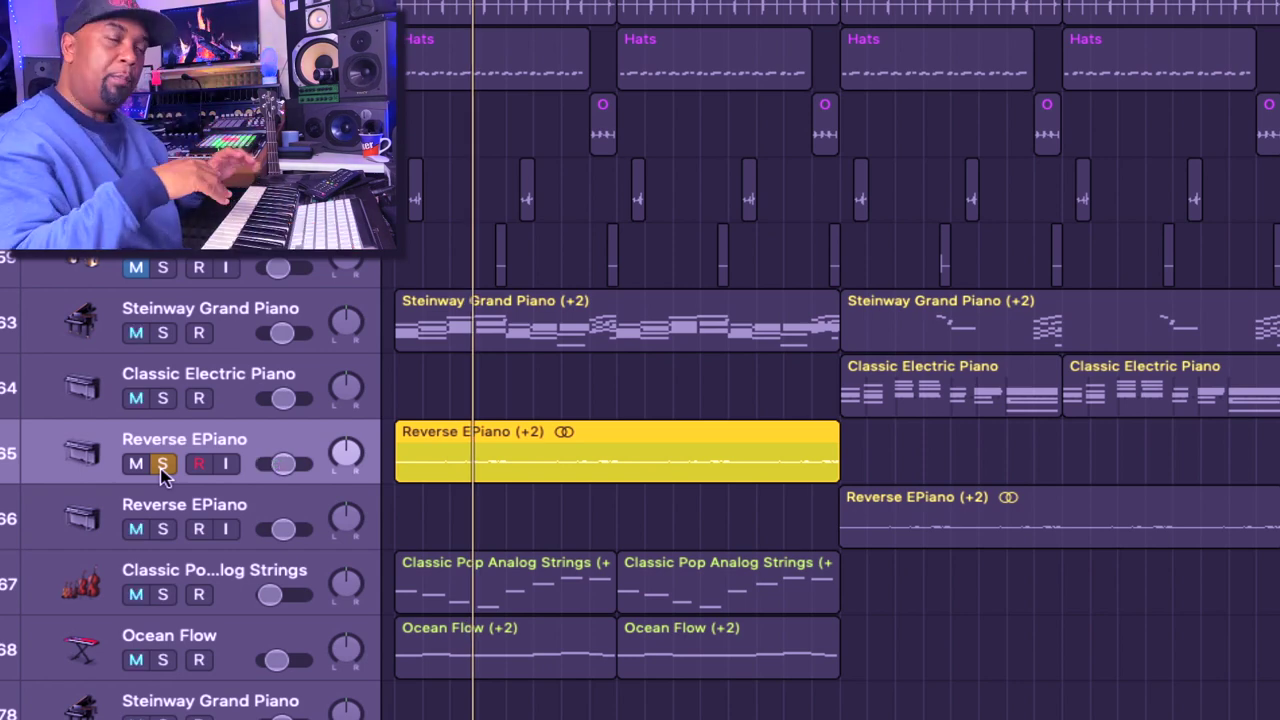
{"action": "left_click", "coordinate": [162, 465]}
{"action": "left_click", "coordinate": [238, 597]}
{"action": "left_click", "coordinate": [222, 650]}
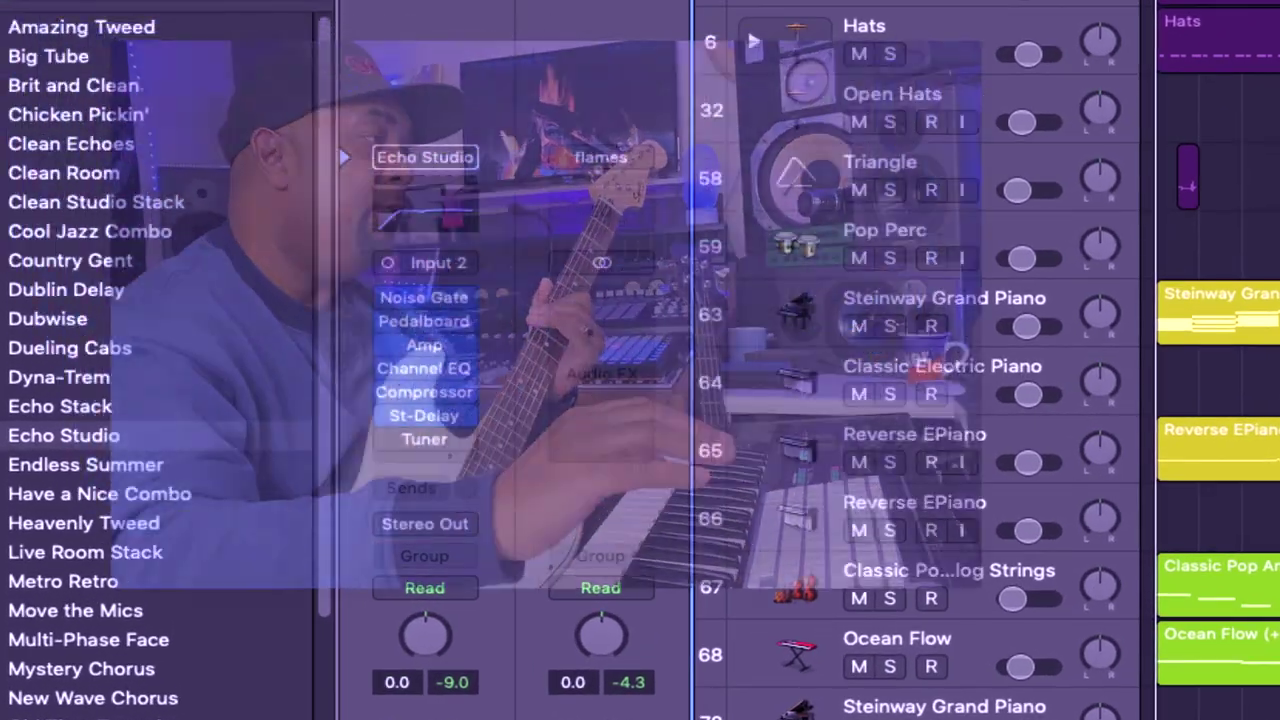
- Review where the Echo Studio patch sits in the library, under Electric Guitar and Bass in the Clean Guitar category
{"action": "scroll", "coordinate": [160, 400], "scroll_direction": "left", "scroll_amount": 5}
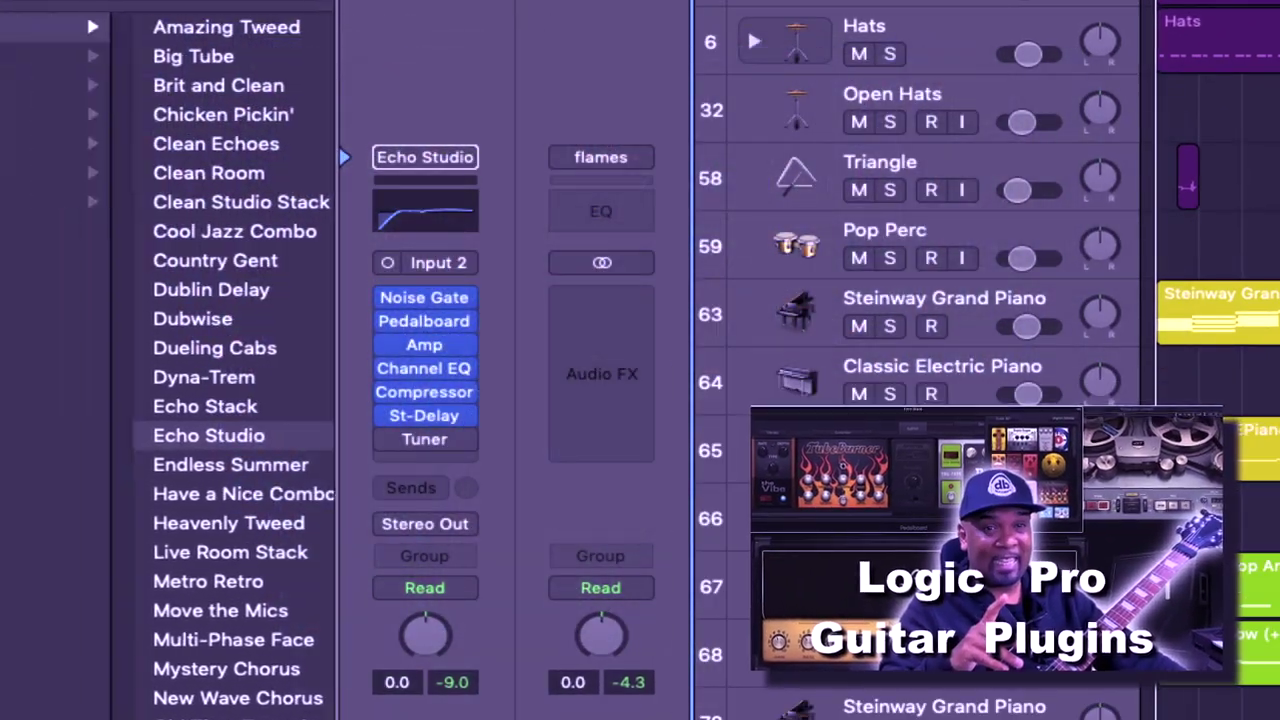
{"action": "scroll", "coordinate": [124, 245], "scroll_direction": "left", "scroll_amount": 5}
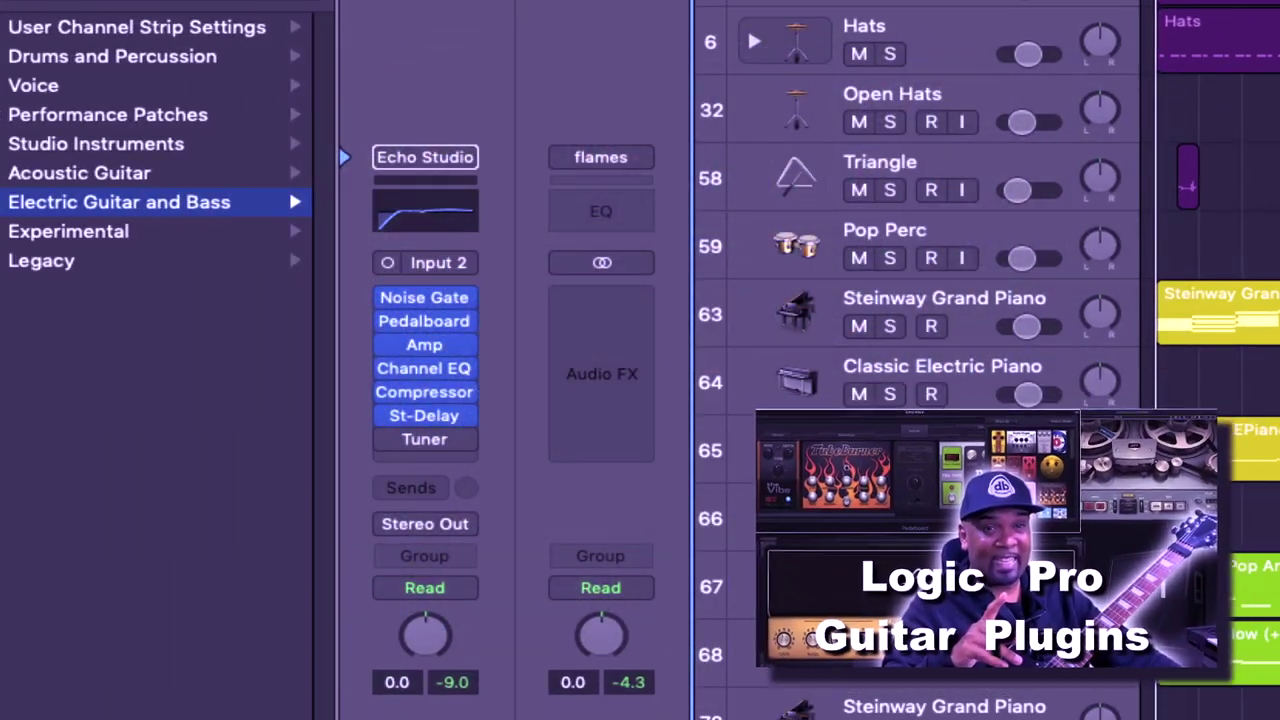
{"action": "scroll", "coordinate": [288, 245], "scroll_direction": "right", "scroll_amount": 5}
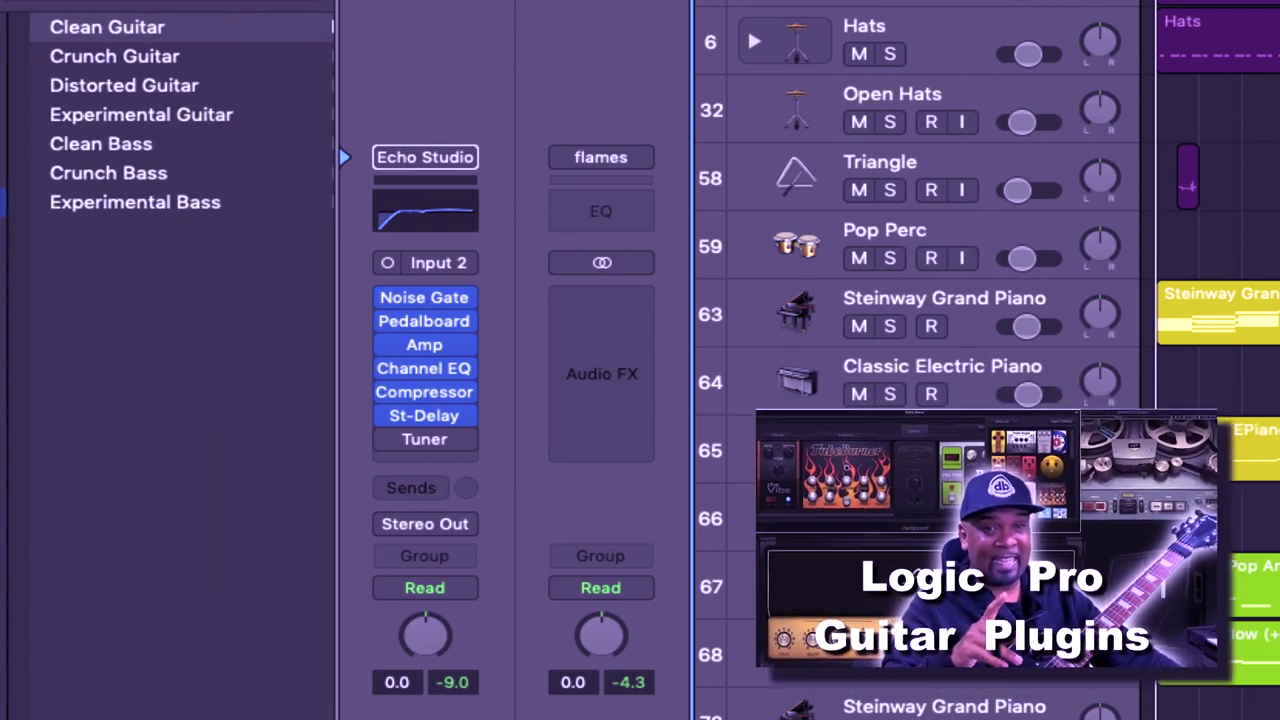
{"action": "scroll", "coordinate": [112, 530], "scroll_direction": "right", "scroll_amount": 5}
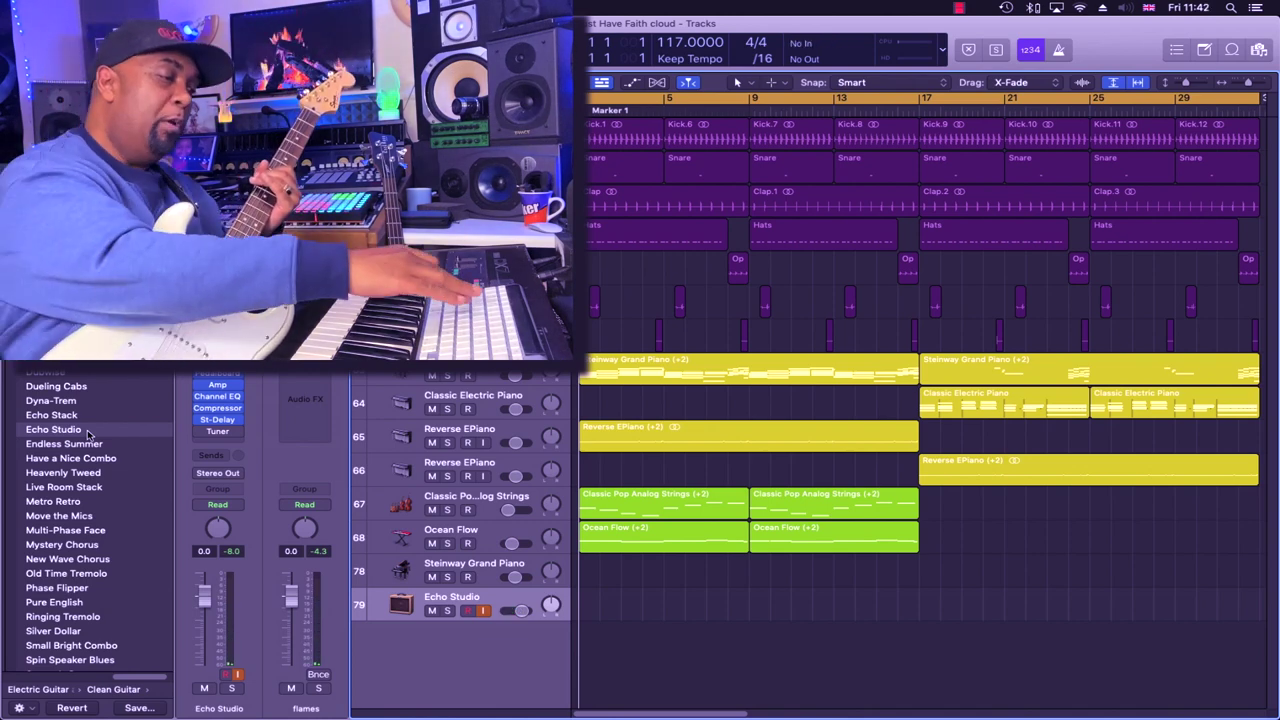
- Record a guitar part on the Echo Studio track from bar 1 to about bar 18
{"action": "key", "text": "r"}
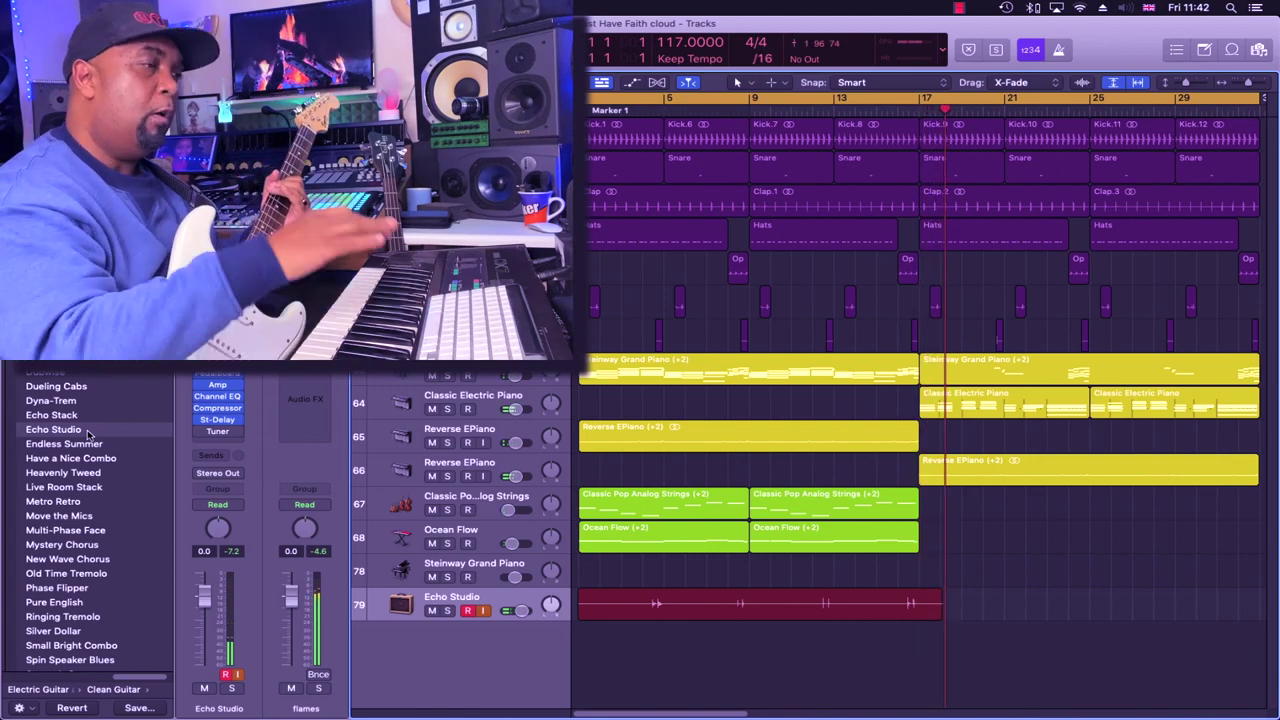
{"action": "key", "text": "space"}
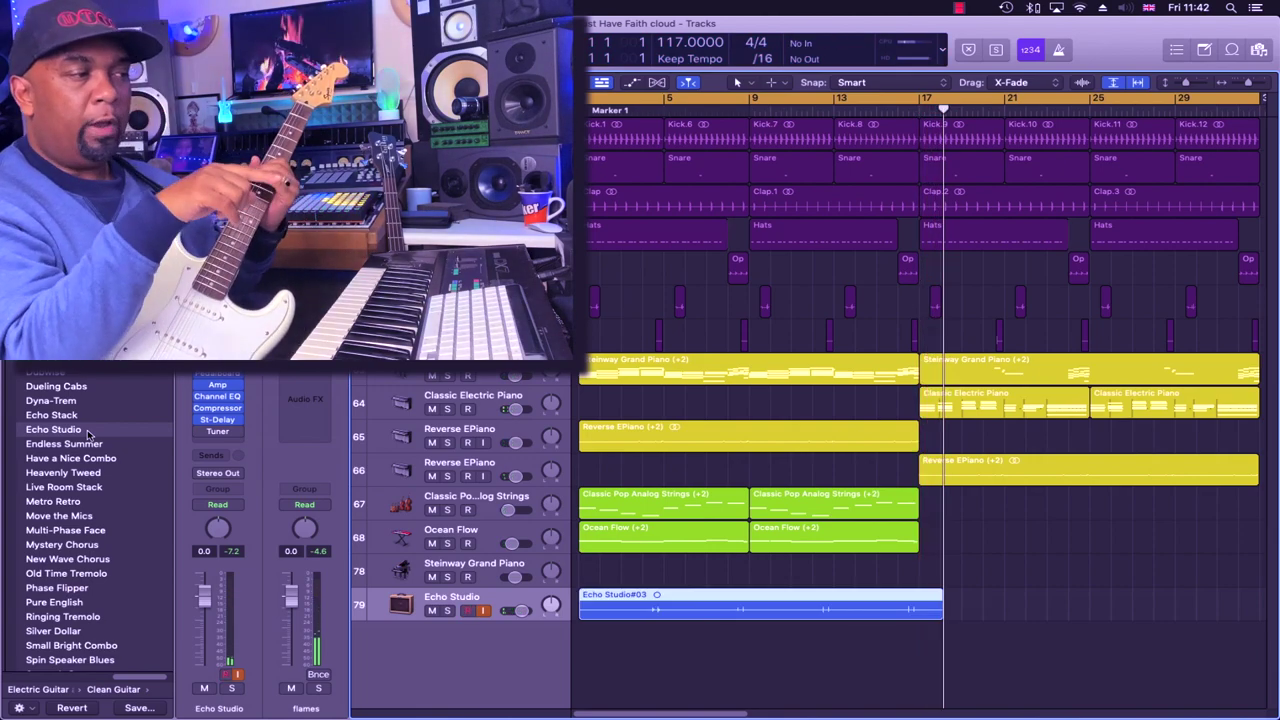